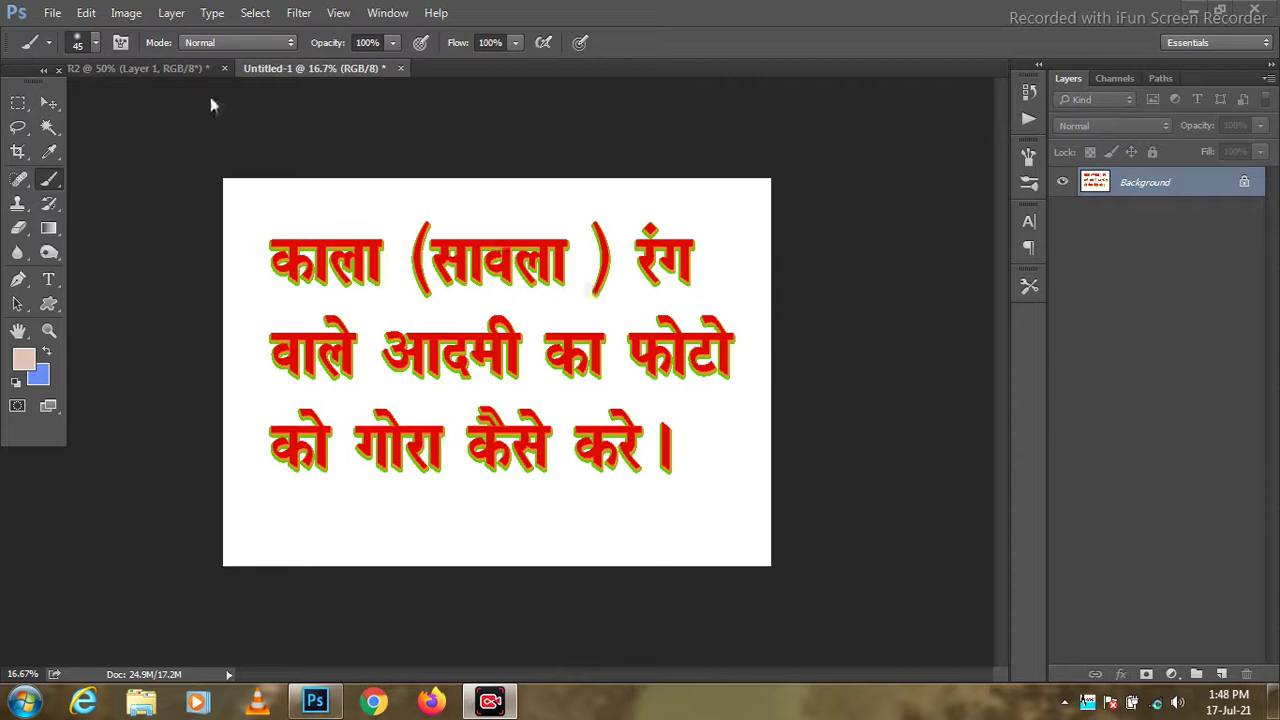
Make the portrait of the woman in the red-black sari the active document
click(159, 70)
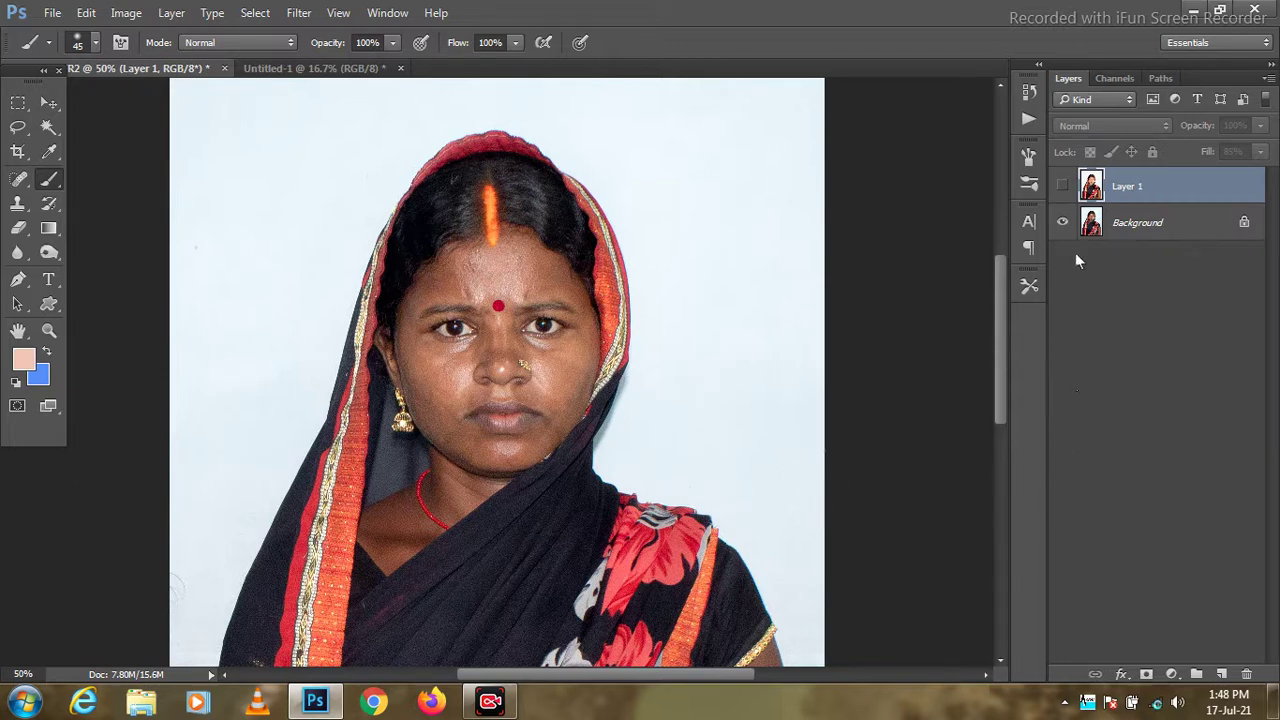
Show the brightened Layer 1, zoom the face to 100%, and toggle it to compare before/after
click(1063, 186)
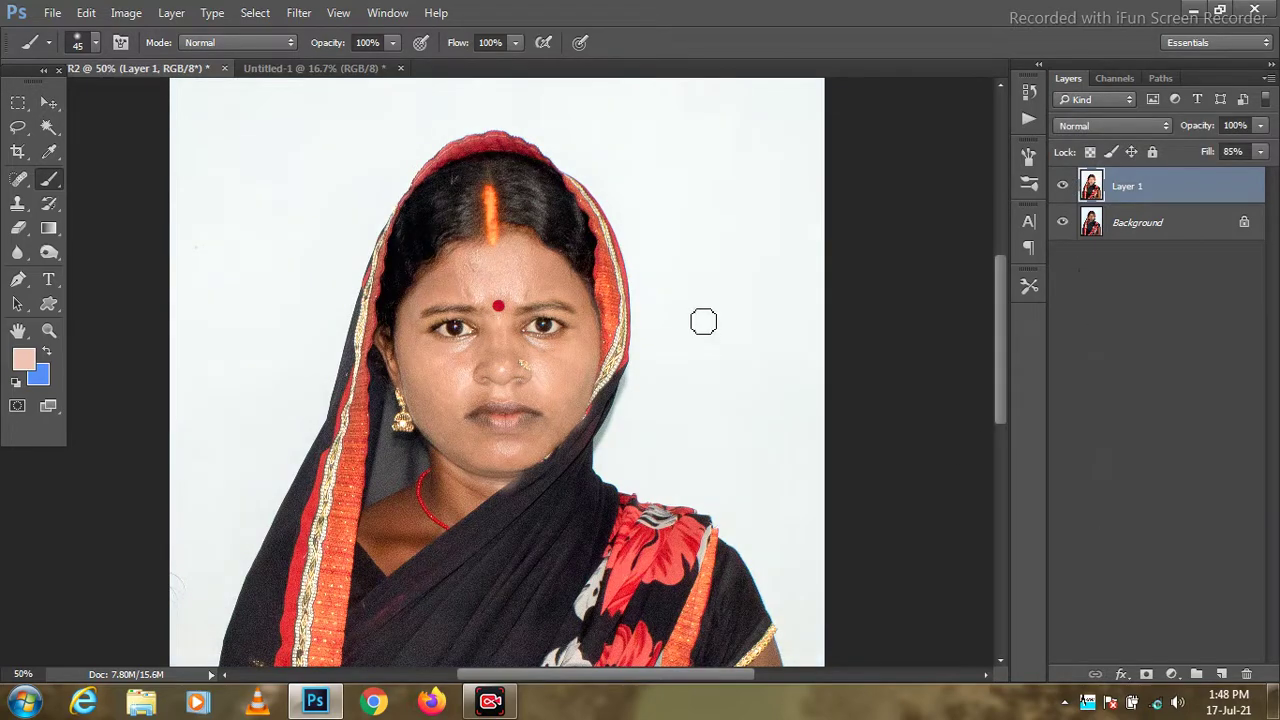
key(ctrl+plus)
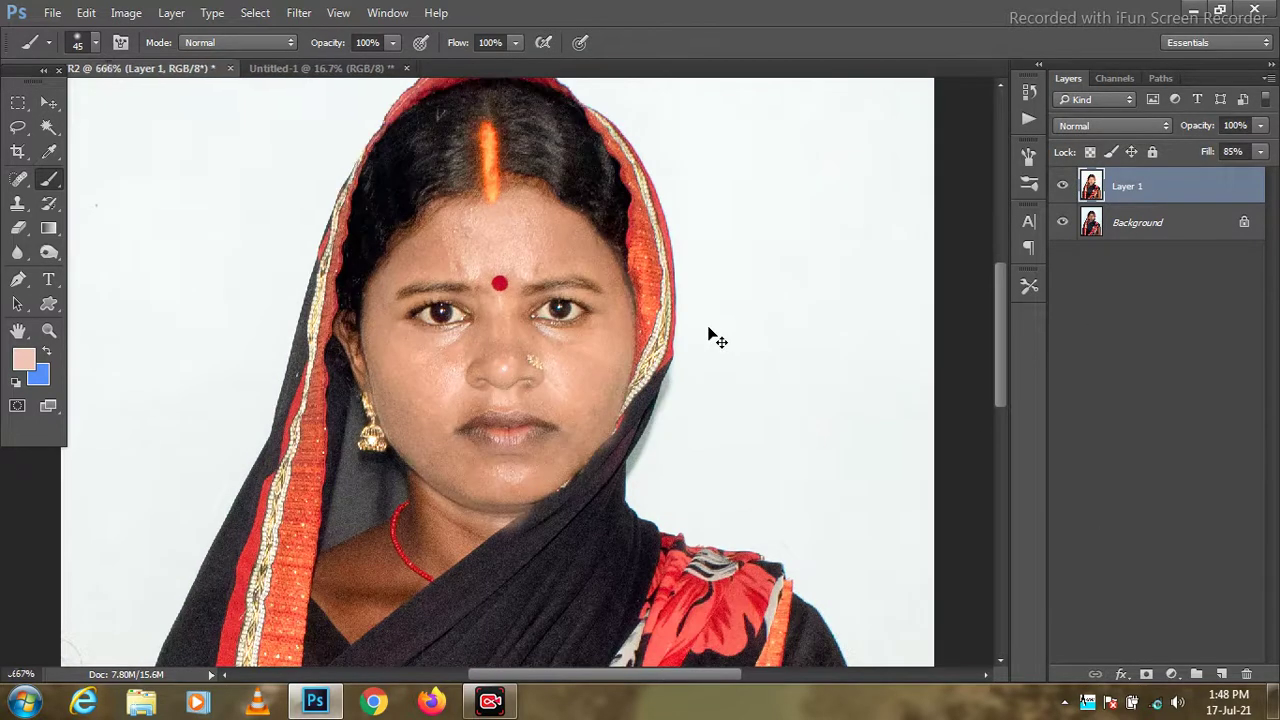
key(ctrl+plus)
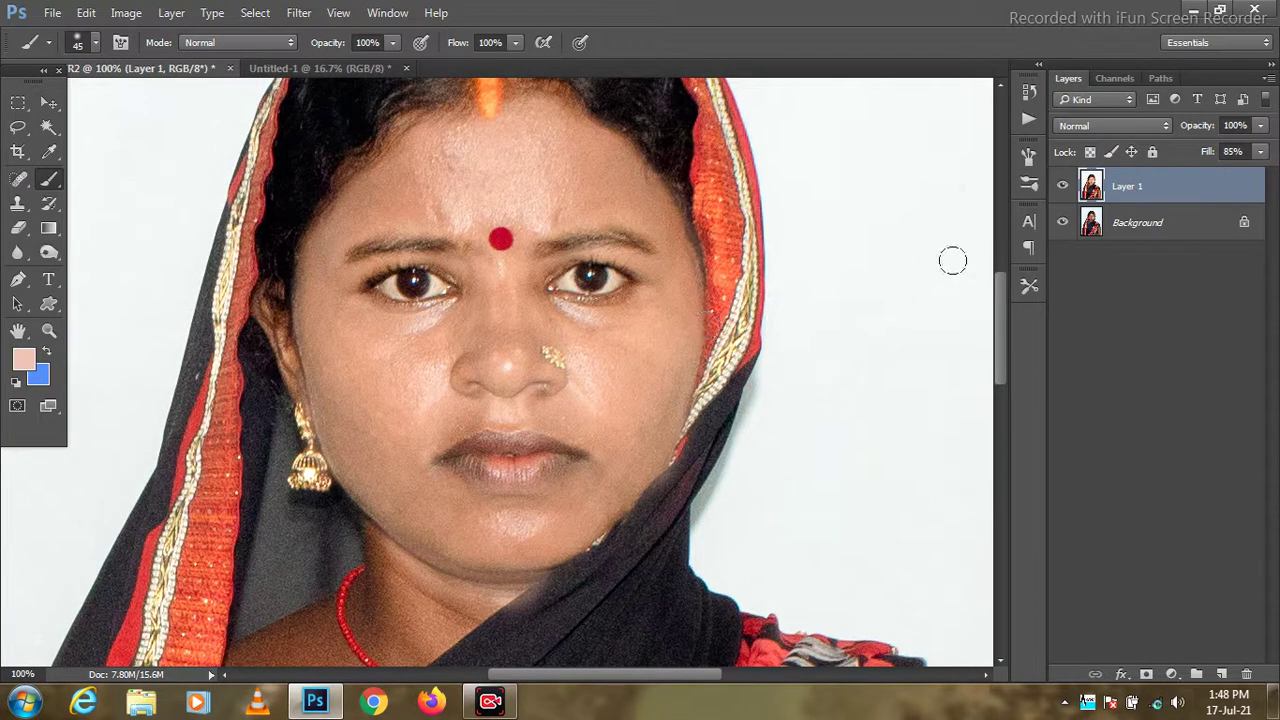
click(1063, 186)
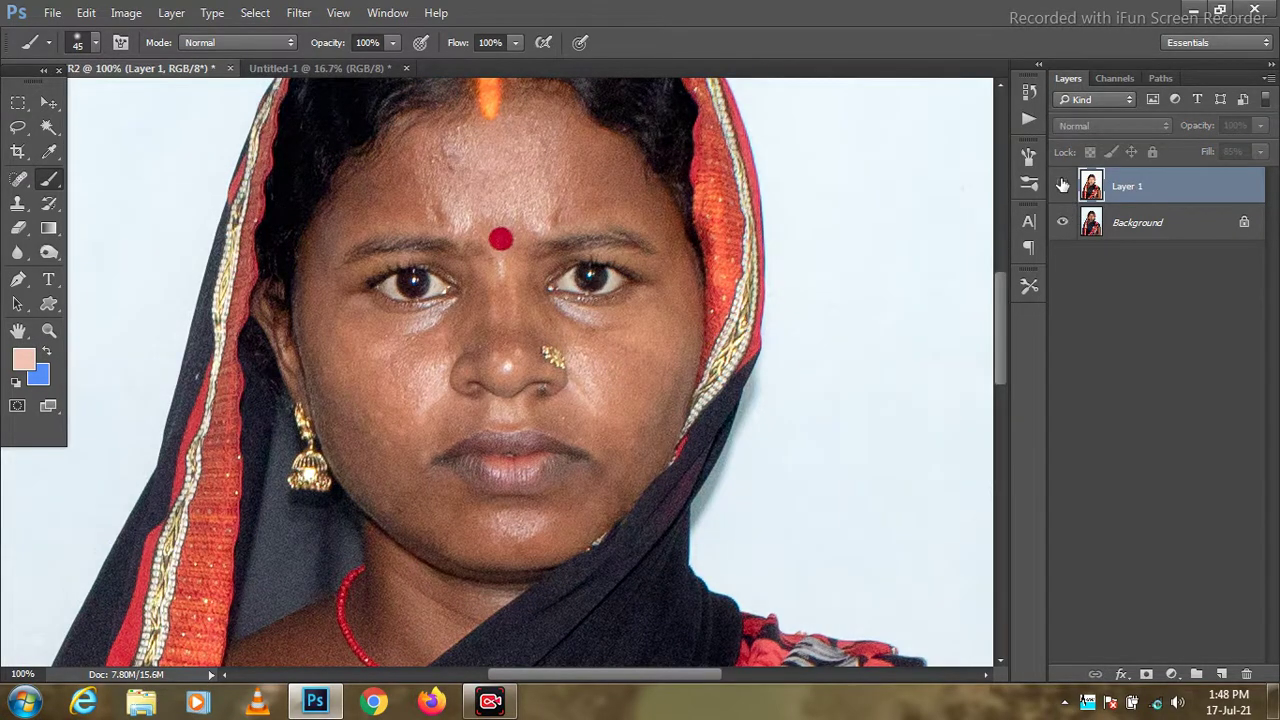
click(1063, 186)
click(1063, 184)
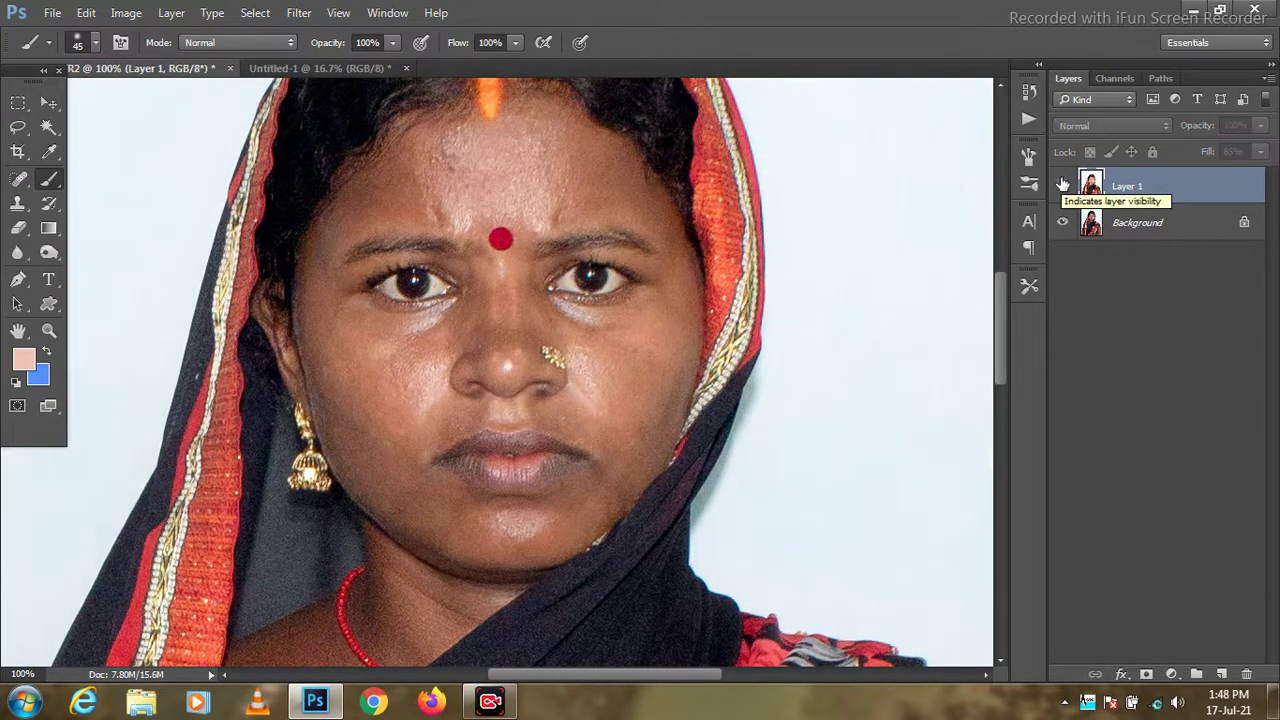
click(1063, 184)
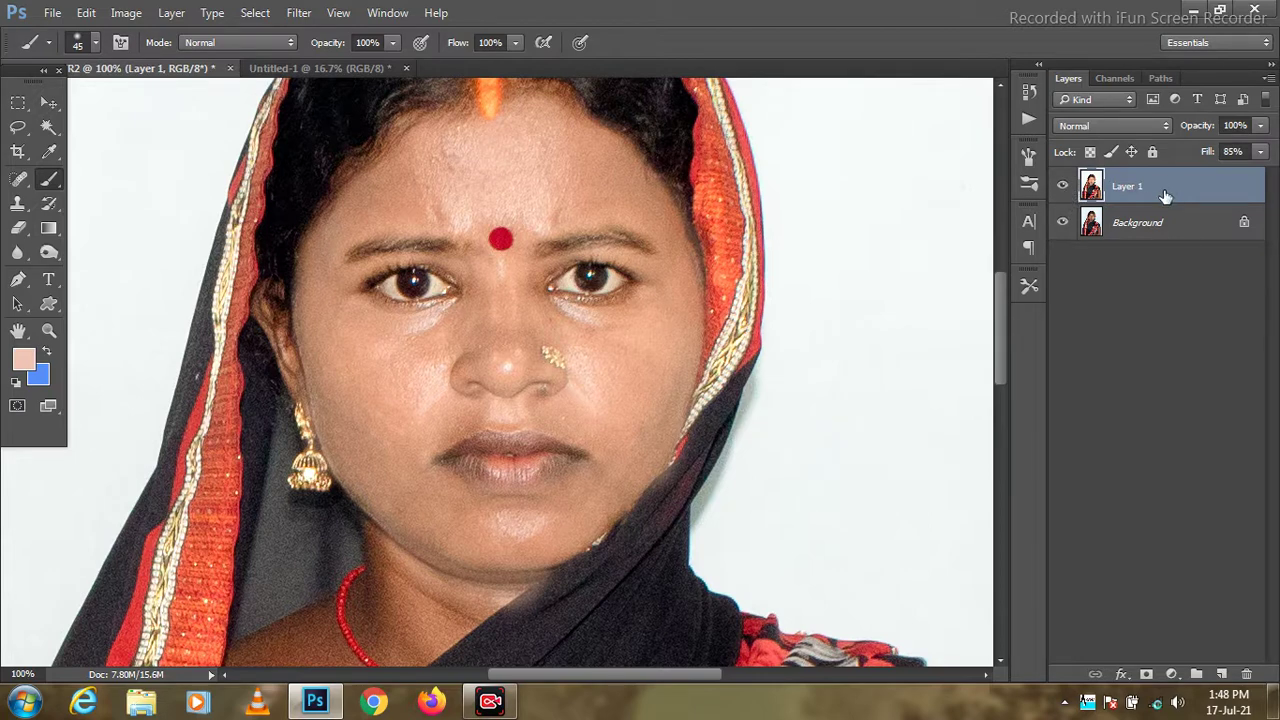
Replace Layer 1 with a fresh Background copy whose Levels black input is 7
key(Delete)
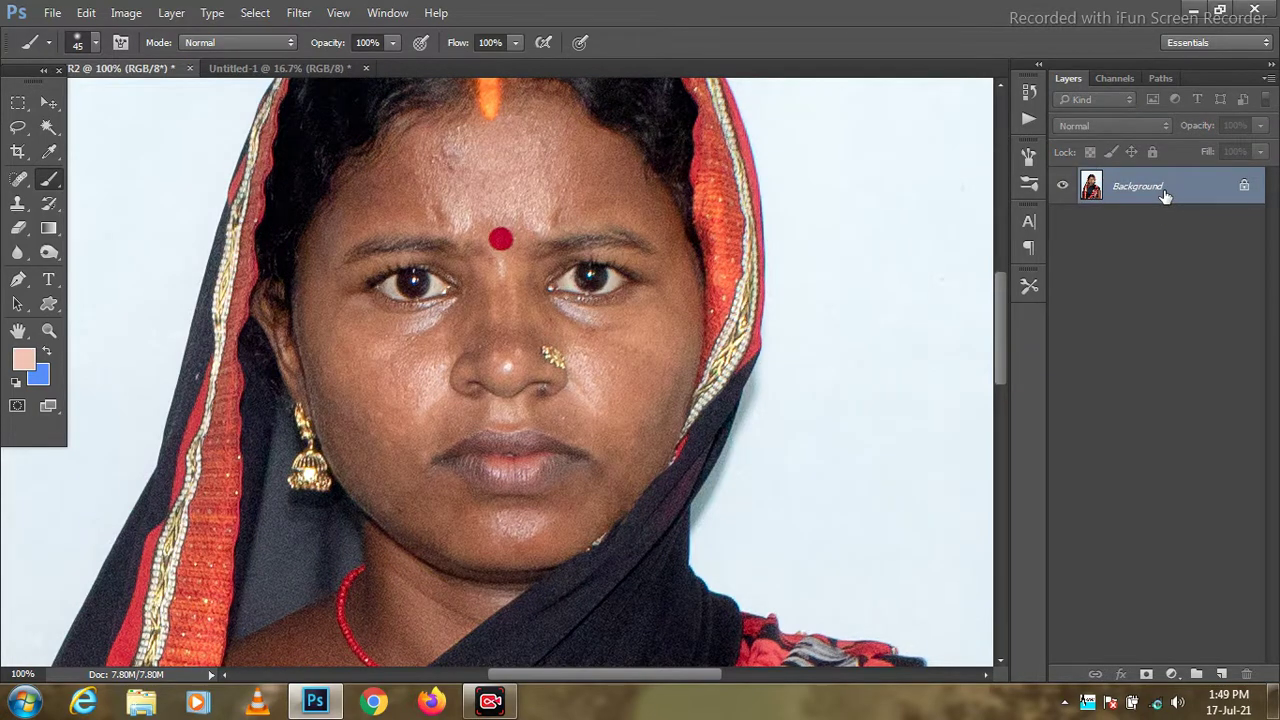
key(ctrl+j)
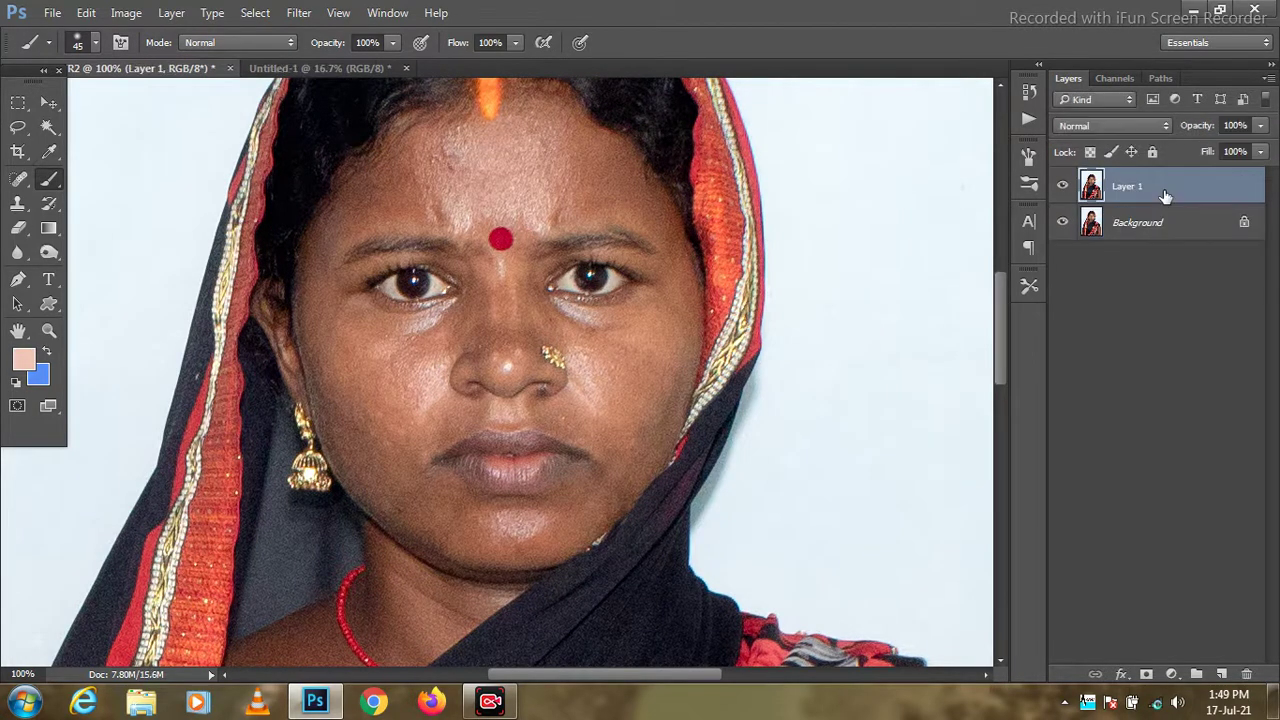
key(ctrl+l)
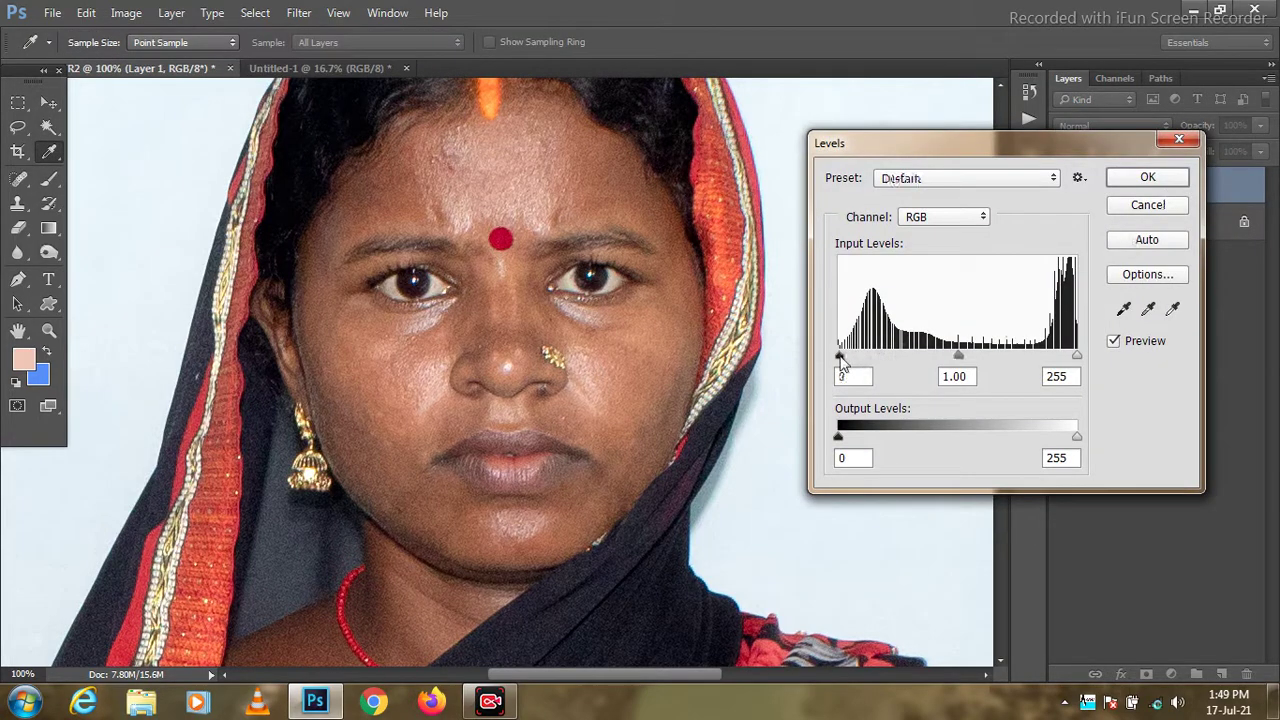
drag(839, 357, 838, 357)
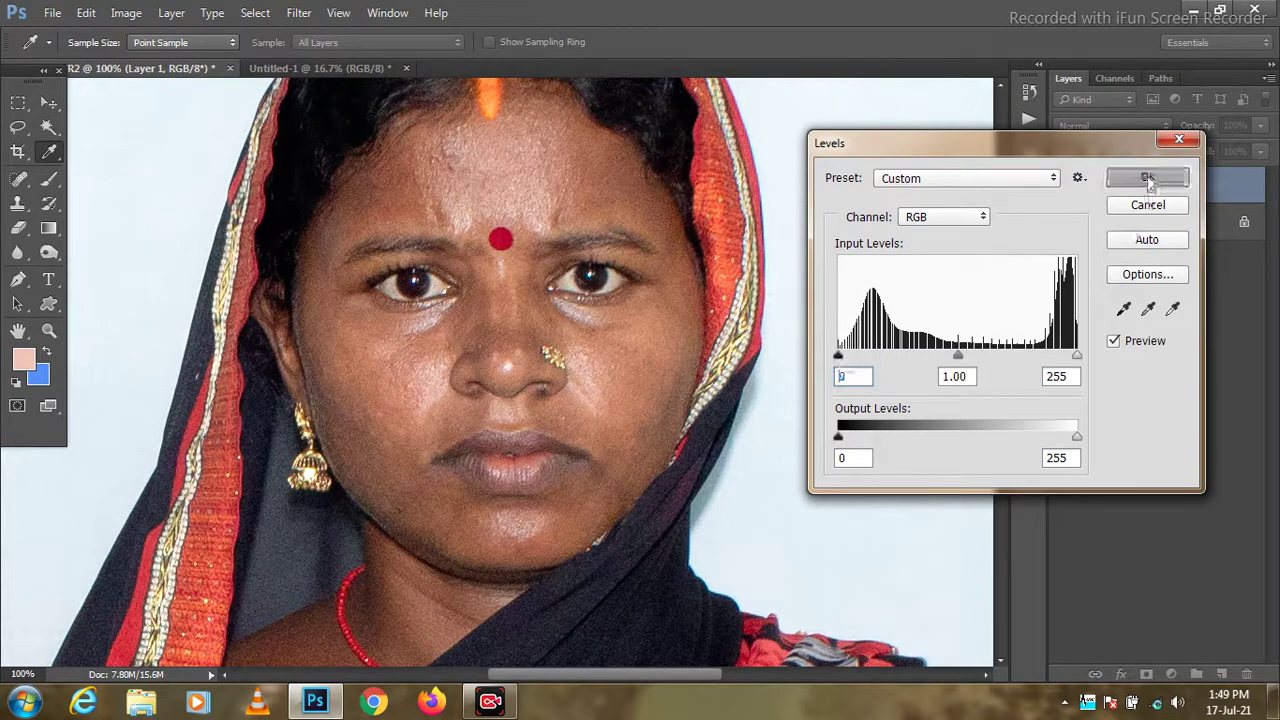
click(1147, 177)
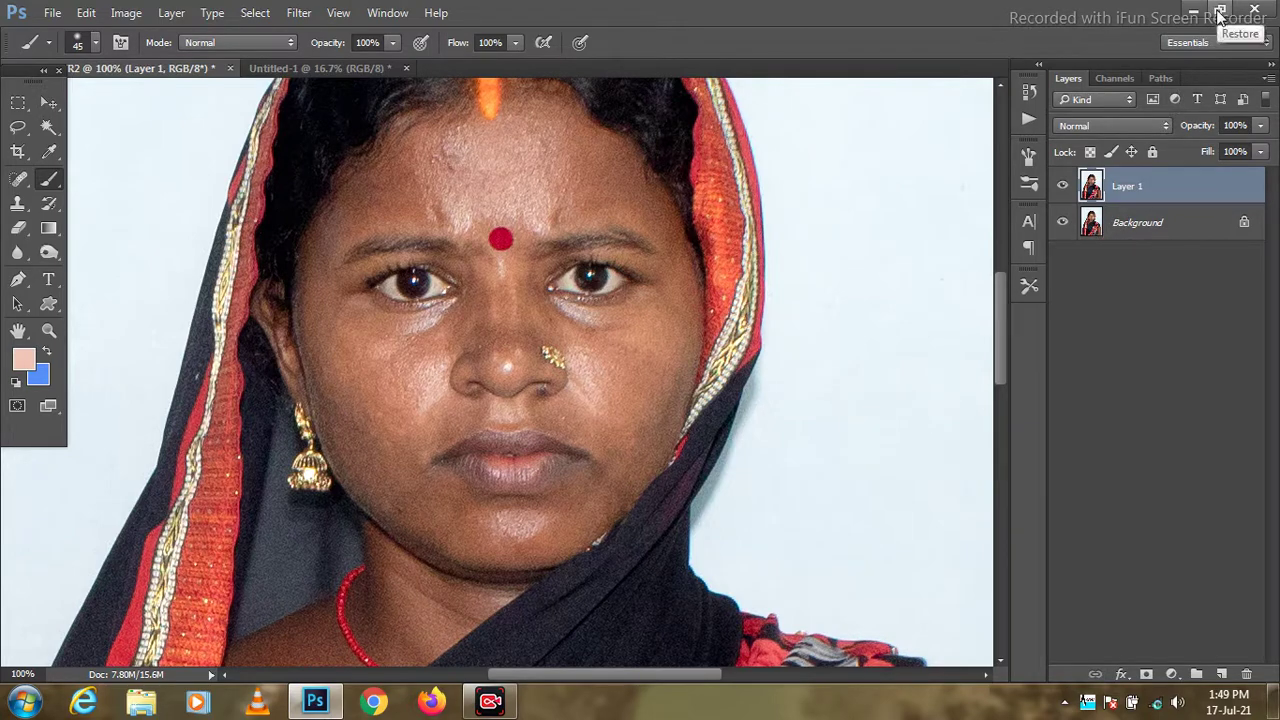
Add an empty Layer 2 above Layer 1
click(1219, 14)
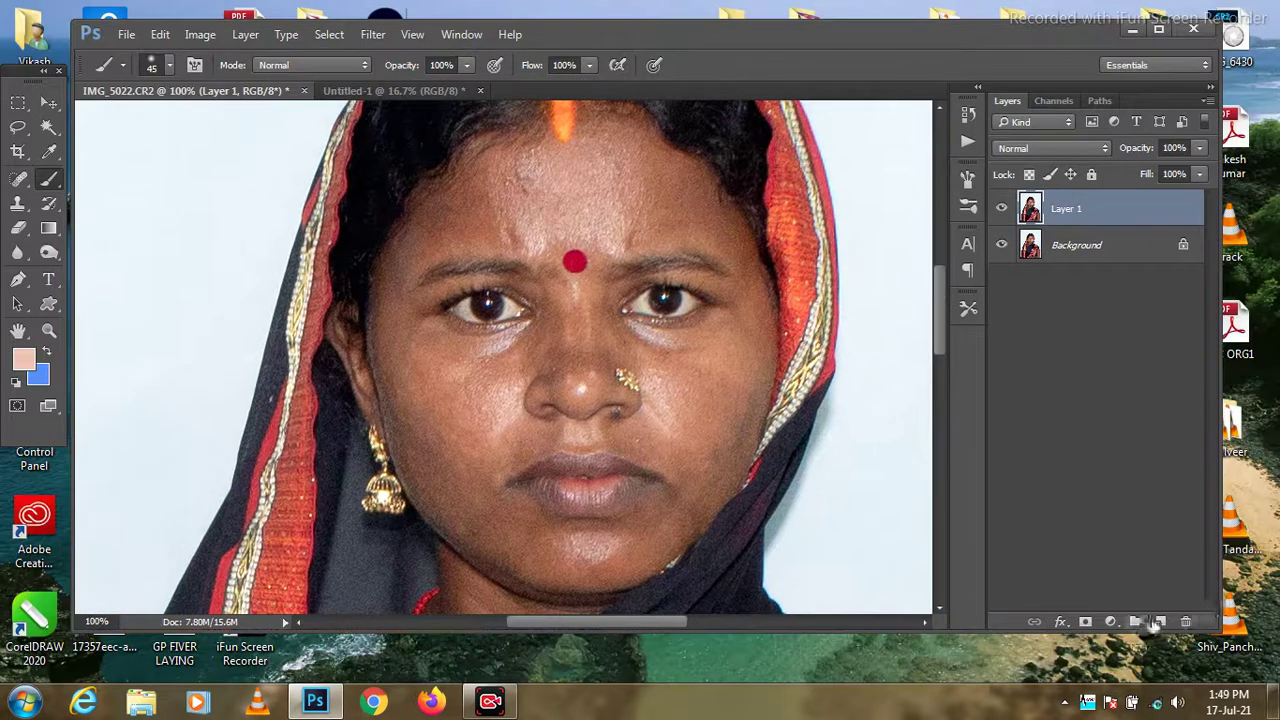
click(1160, 622)
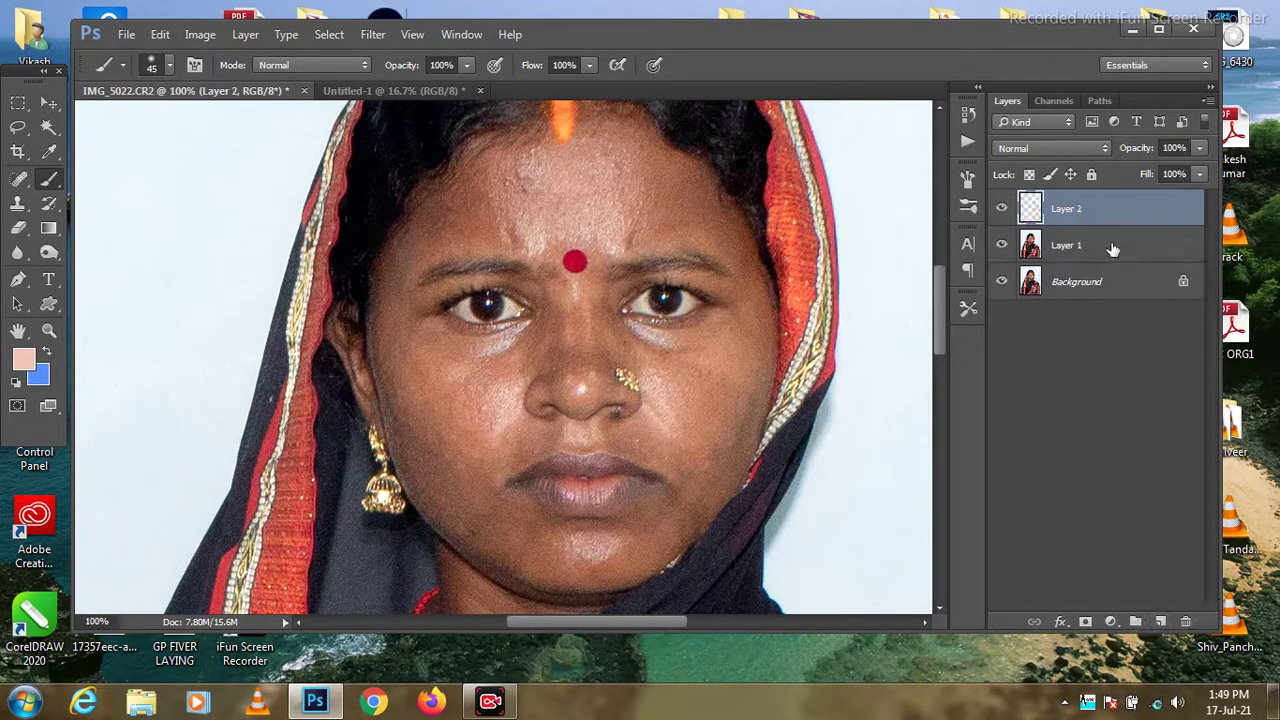
click(1159, 30)
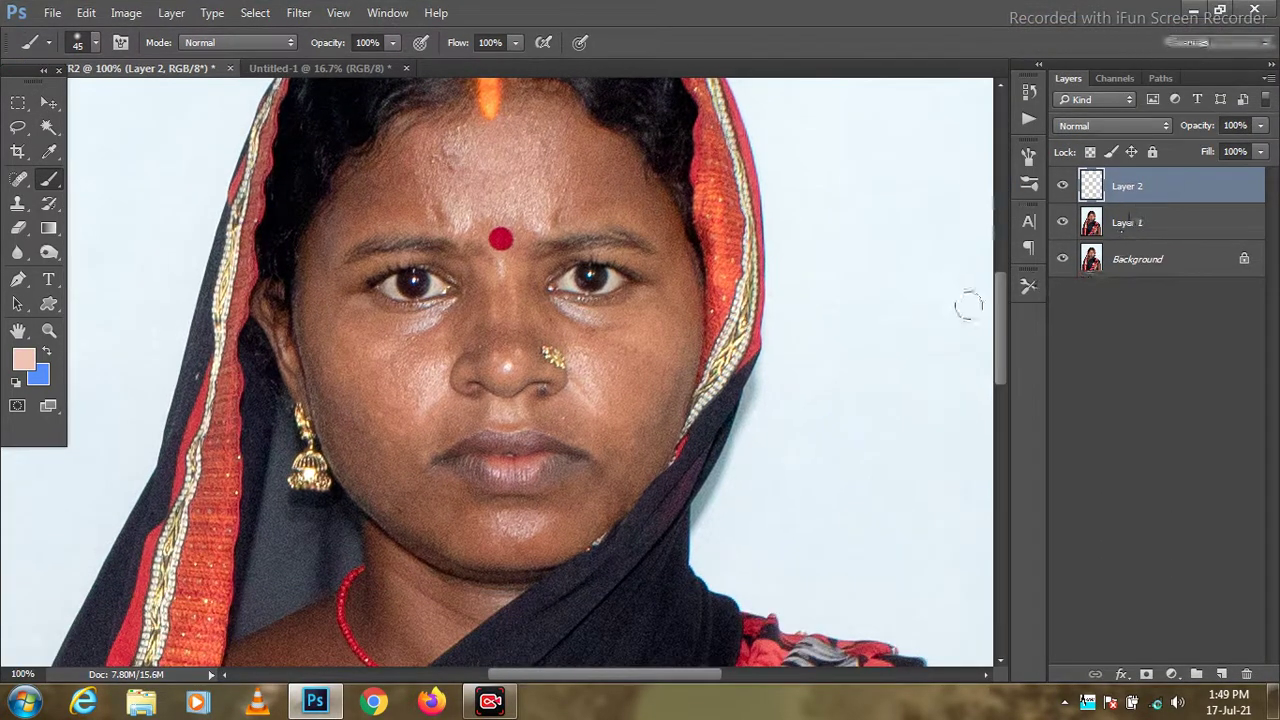
Sample a light pink skin tone from the cheek as the foreground colour for brushing
click(50, 152)
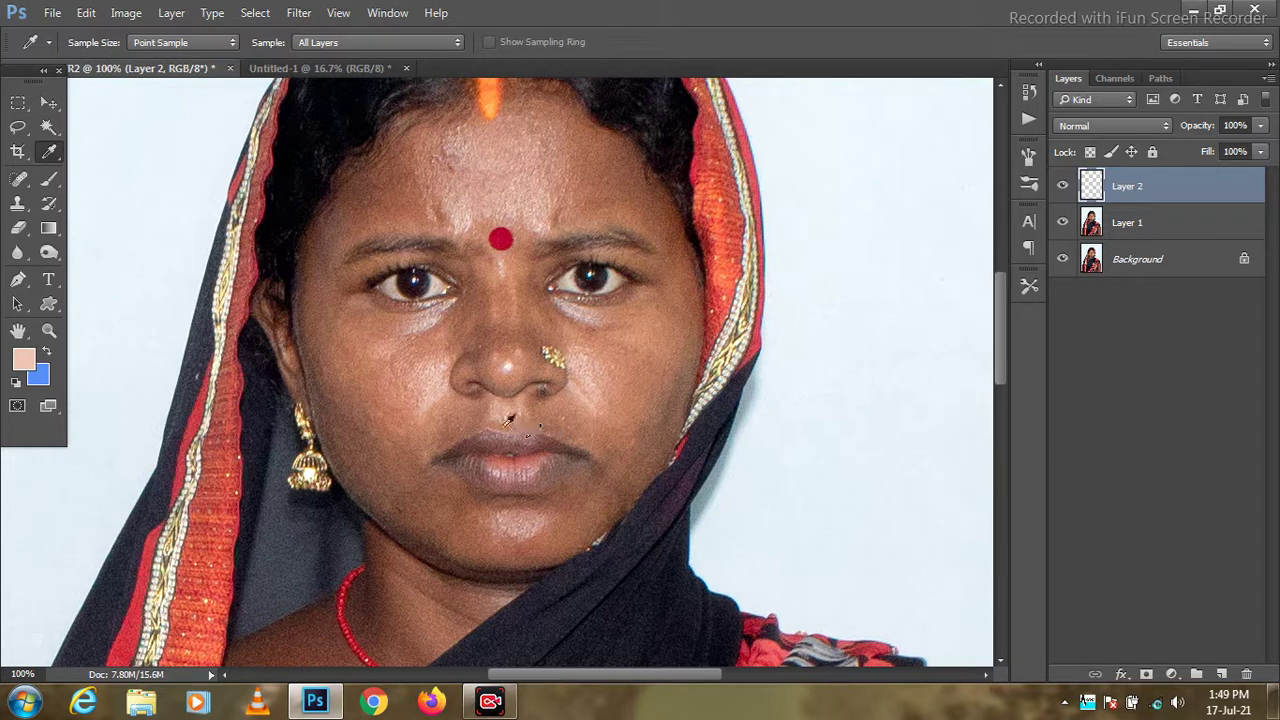
click(407, 388)
click(436, 382)
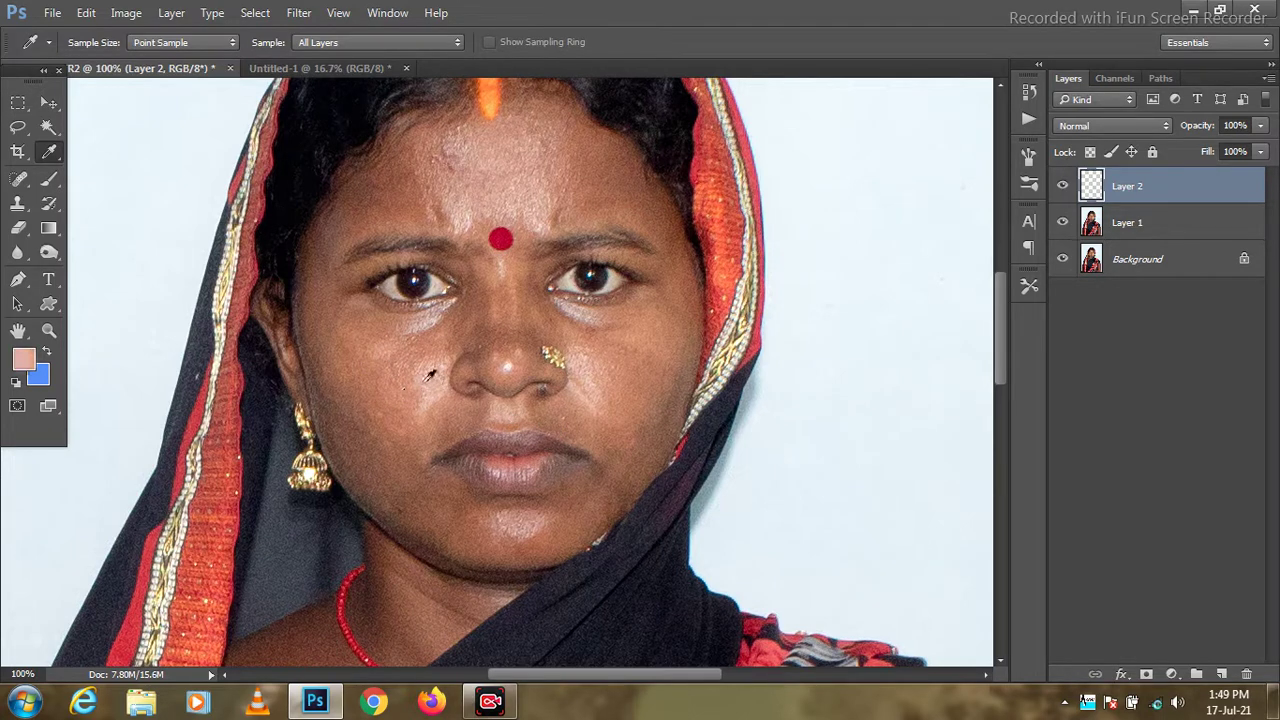
click(384, 352)
click(450, 388)
click(428, 405)
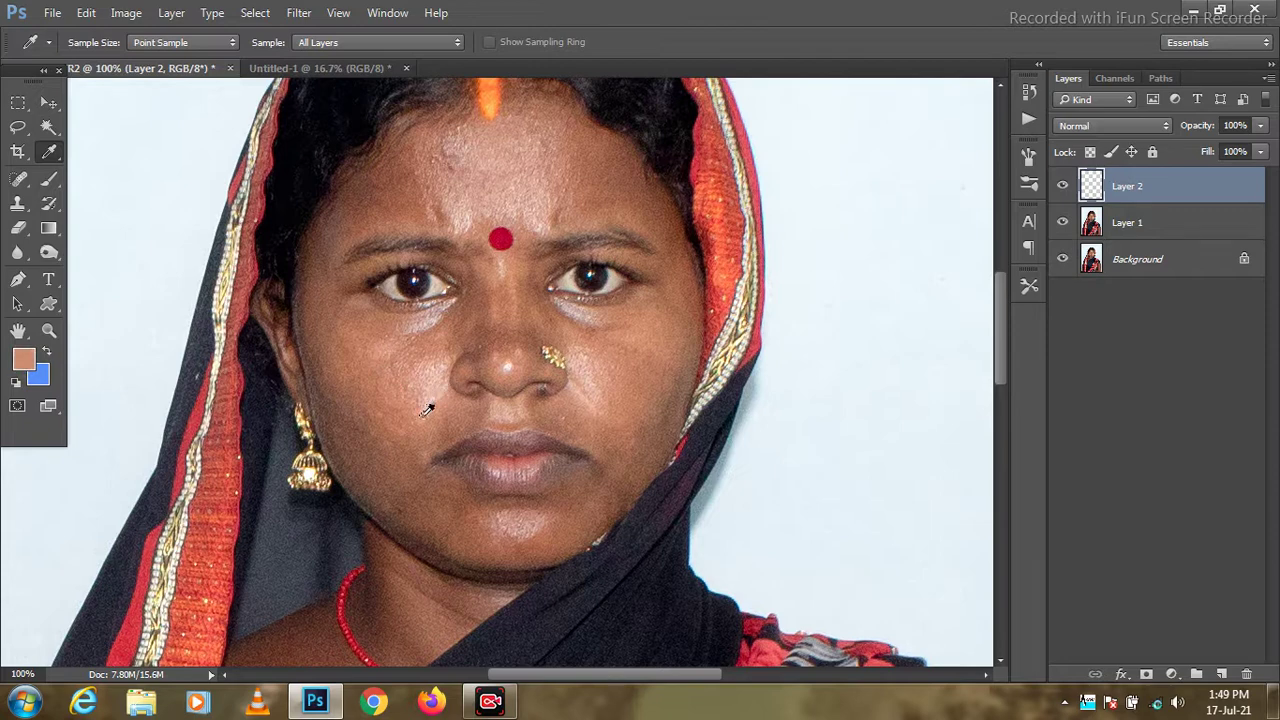
click(432, 370)
click(49, 178)
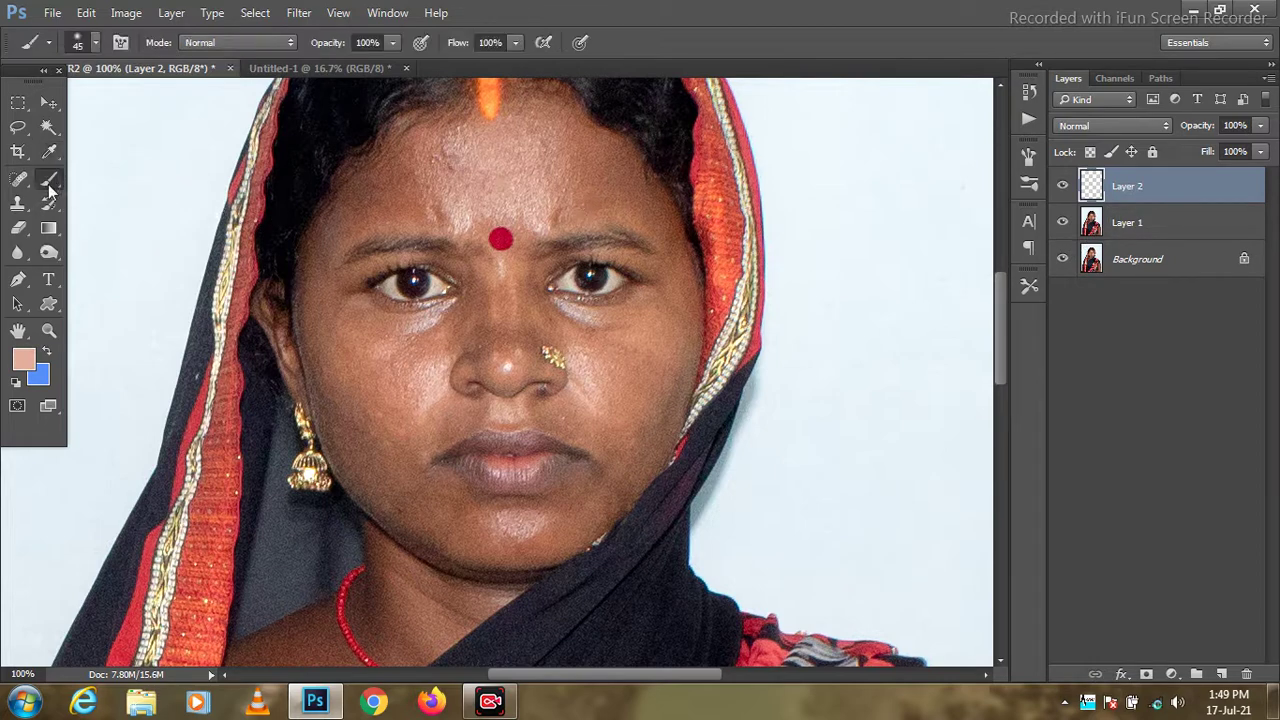
Brush the sampled skin tone solidly across the forehead on Layer 2
drag(490, 180, 500, 150)
mouse_move(555, 195)
mouse_down()
mouse_move(526, 164)
mouse_move(467, 145)
mouse_move(443, 143)
mouse_move(481, 217)
mouse_move(392, 176)
mouse_up()
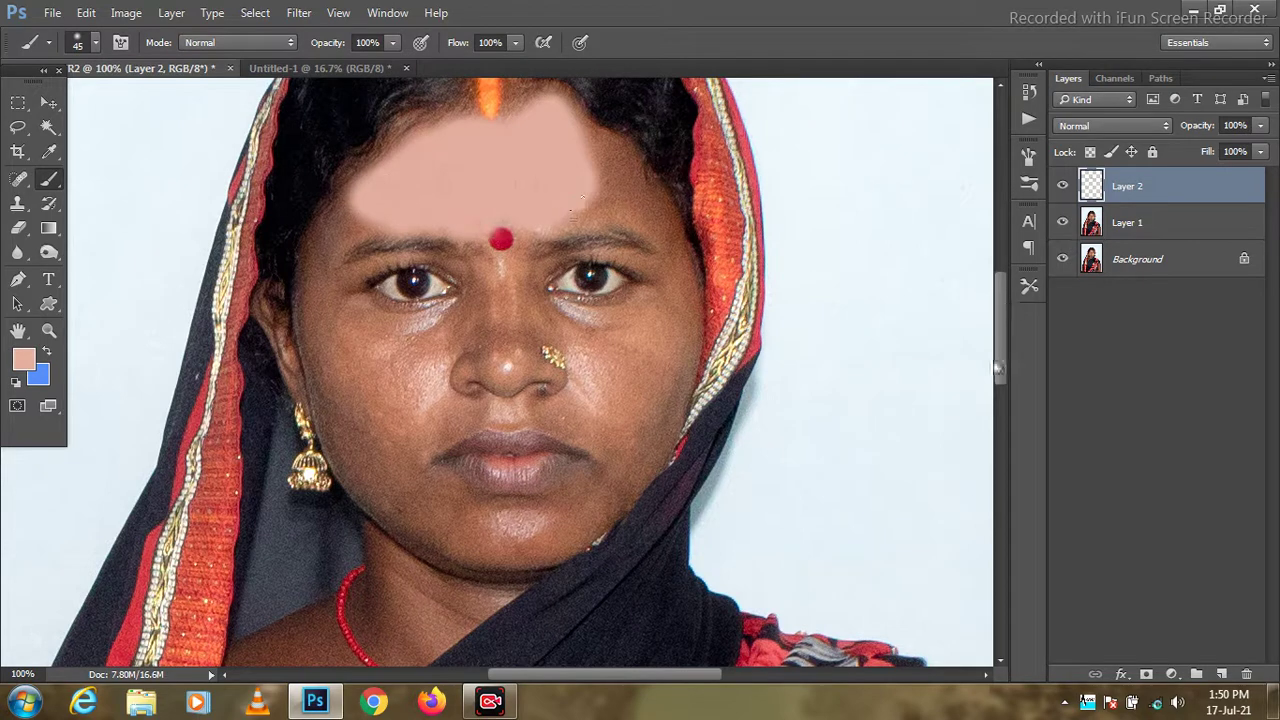
click(1261, 126)
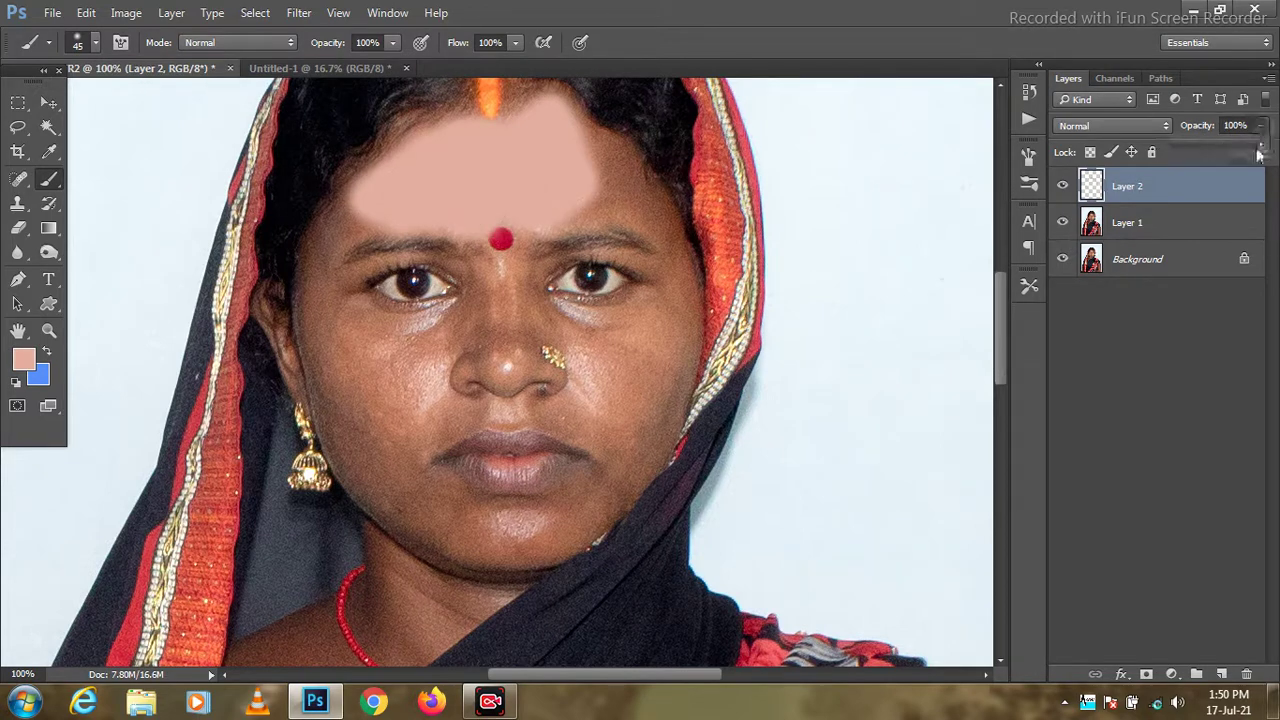
Set Layer 2 to 60% opacity and 84% fill, then paint the forehead and nose
mouse_move(1259, 152)
mouse_down()
mouse_move(1220, 181)
mouse_move(1247, 181)
mouse_up()
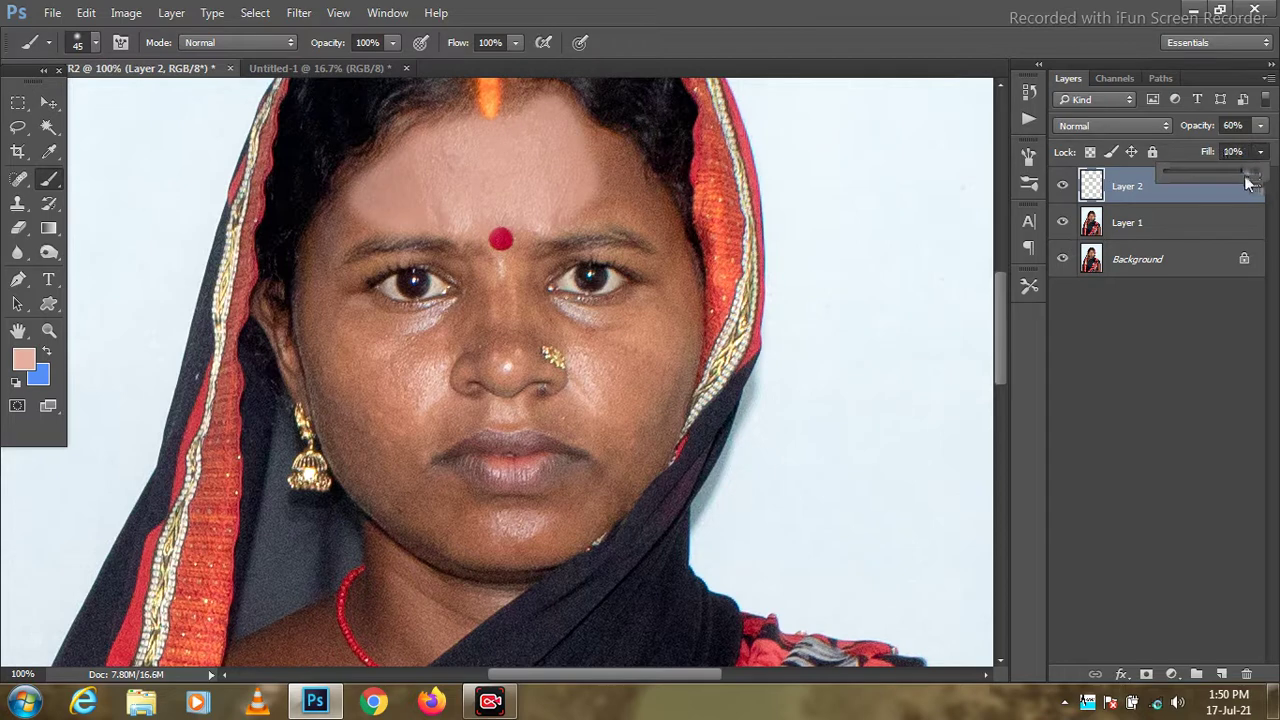
drag(1221, 205, 1223, 205)
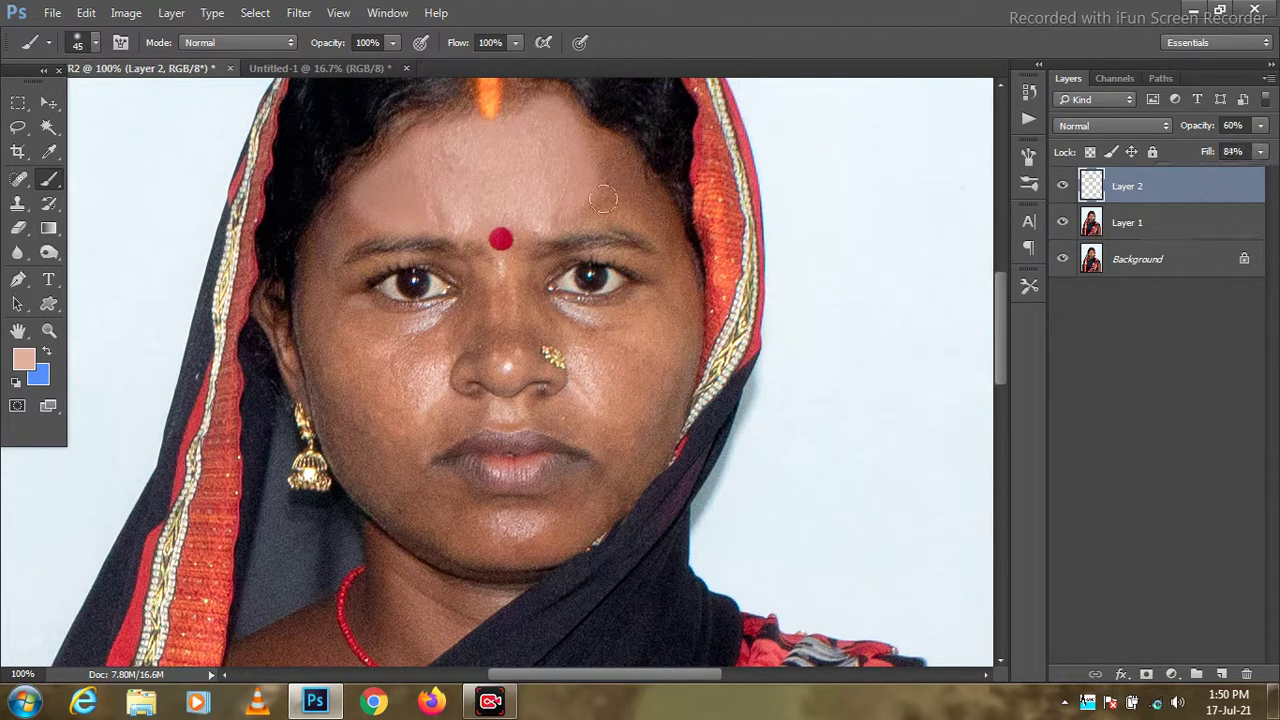
mouse_move(600, 175)
mouse_down()
mouse_move(580, 140)
mouse_move(608, 188)
mouse_move(650, 215)
mouse_move(566, 198)
mouse_up()
mouse_move(655, 240)
mouse_down()
mouse_move(522, 285)
mouse_move(515, 262)
mouse_move(475, 320)
mouse_move(516, 305)
mouse_move(580, 345)
mouse_move(560, 320)
mouse_move(650, 330)
mouse_move(662, 278)
mouse_move(698, 300)
mouse_move(640, 400)
mouse_move(601, 362)
mouse_move(656, 405)
mouse_move(650, 455)
mouse_move(498, 333)
mouse_move(491, 296)
mouse_move(440, 330)
mouse_move(340, 290)
mouse_move(335, 220)
mouse_move(310, 300)
mouse_move(345, 365)
mouse_move(353, 319)
mouse_move(345, 395)
mouse_move(400, 425)
mouse_move(465, 380)
mouse_move(520, 385)
mouse_move(505, 410)
mouse_move(443, 409)
mouse_move(405, 445)
mouse_move(300, 345)
mouse_move(320, 420)
mouse_move(355, 465)
mouse_move(355, 412)
mouse_move(285, 311)
mouse_move(340, 456)
mouse_move(367, 487)
mouse_move(460, 430)
mouse_move(571, 414)
mouse_move(585, 440)
mouse_move(618, 440)
mouse_move(560, 505)
mouse_move(436, 475)
mouse_move(415, 525)
mouse_move(600, 490)
mouse_move(608, 504)
mouse_move(460, 548)
mouse_move(583, 534)
mouse_move(440, 565)
mouse_move(505, 578)
mouse_up()
Lighten the skin under the left eye with a smaller brush, then erase the excess paint
key(bracketleft)
key(bracketleft)
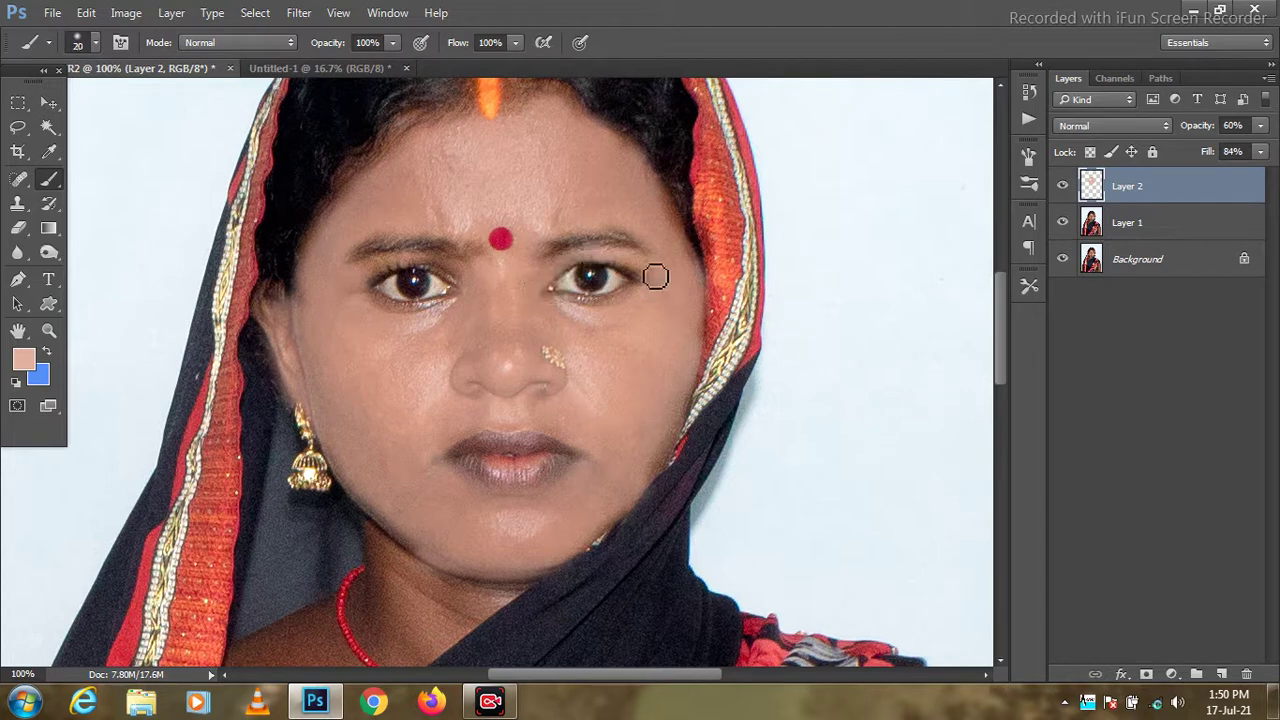
key(bracketleft)
mouse_move(475, 280)
mouse_down()
mouse_move(354, 277)
mouse_move(420, 270)
mouse_move(473, 284)
mouse_up()
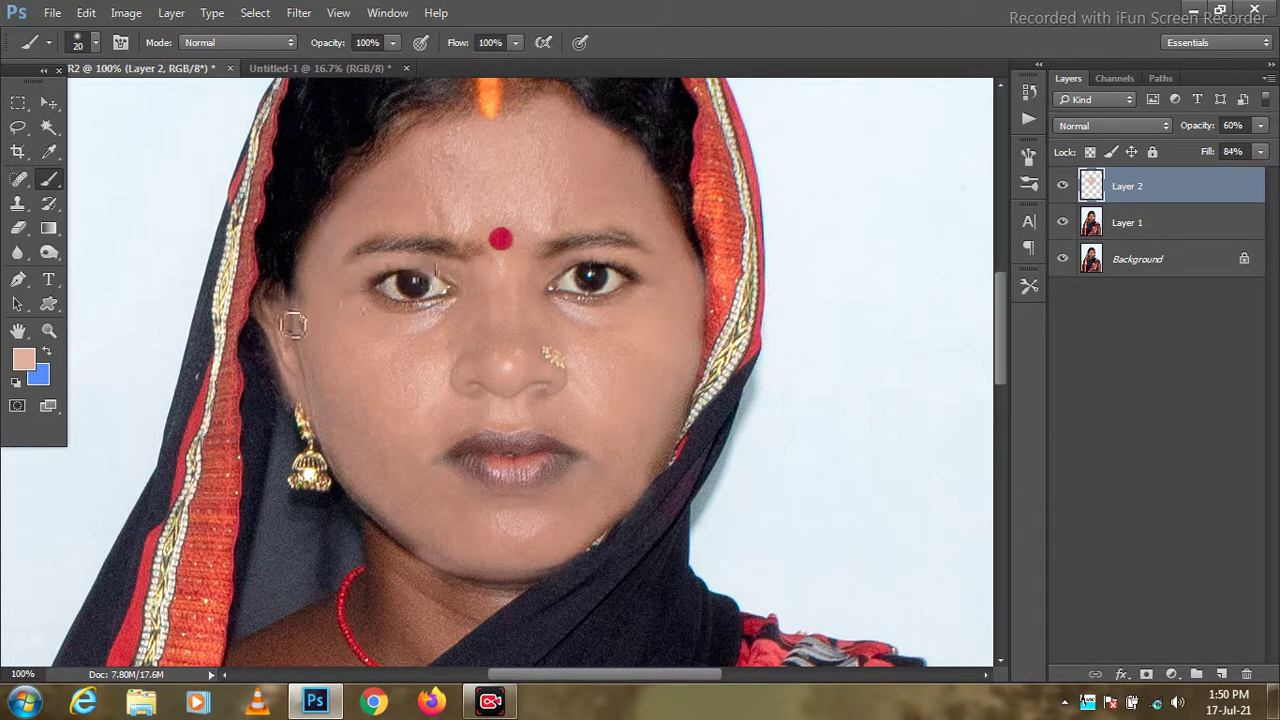
click(17, 228)
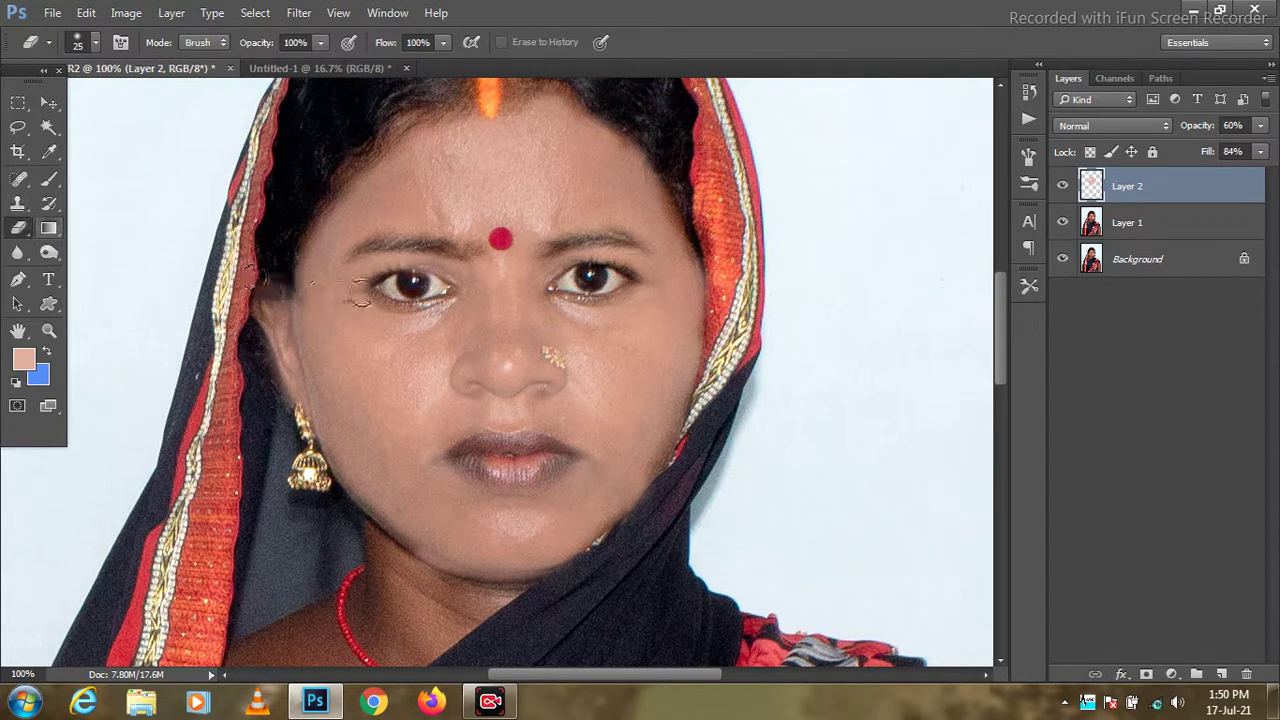
drag(395, 285, 665, 290)
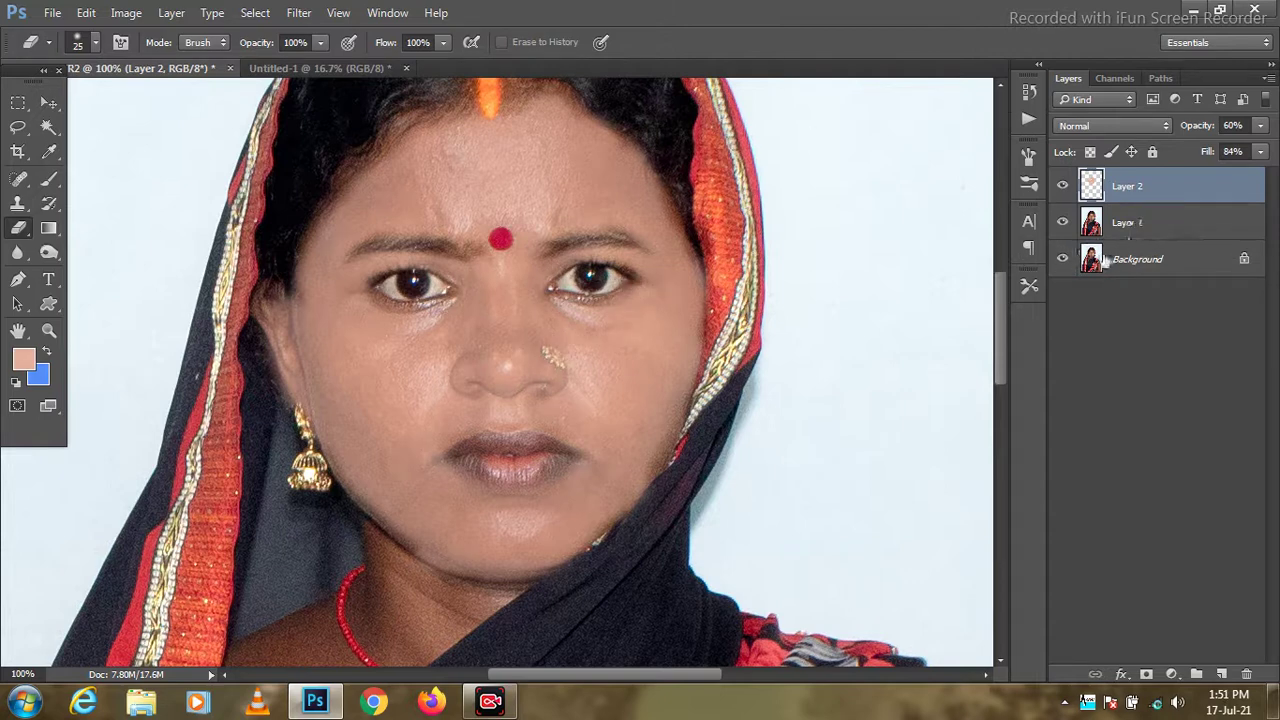
click(52, 182)
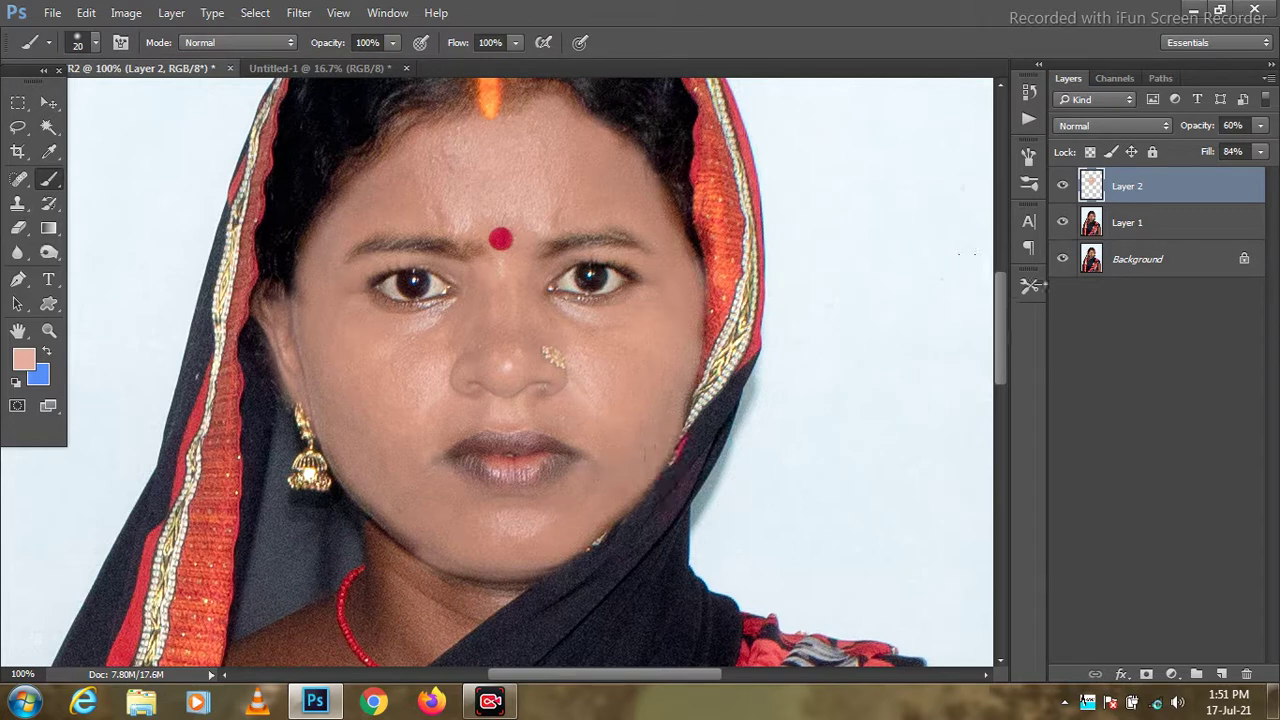
Merge Layer 1 and the painted layer into Layer 2 and hide the Background
shift+click(1150, 226)
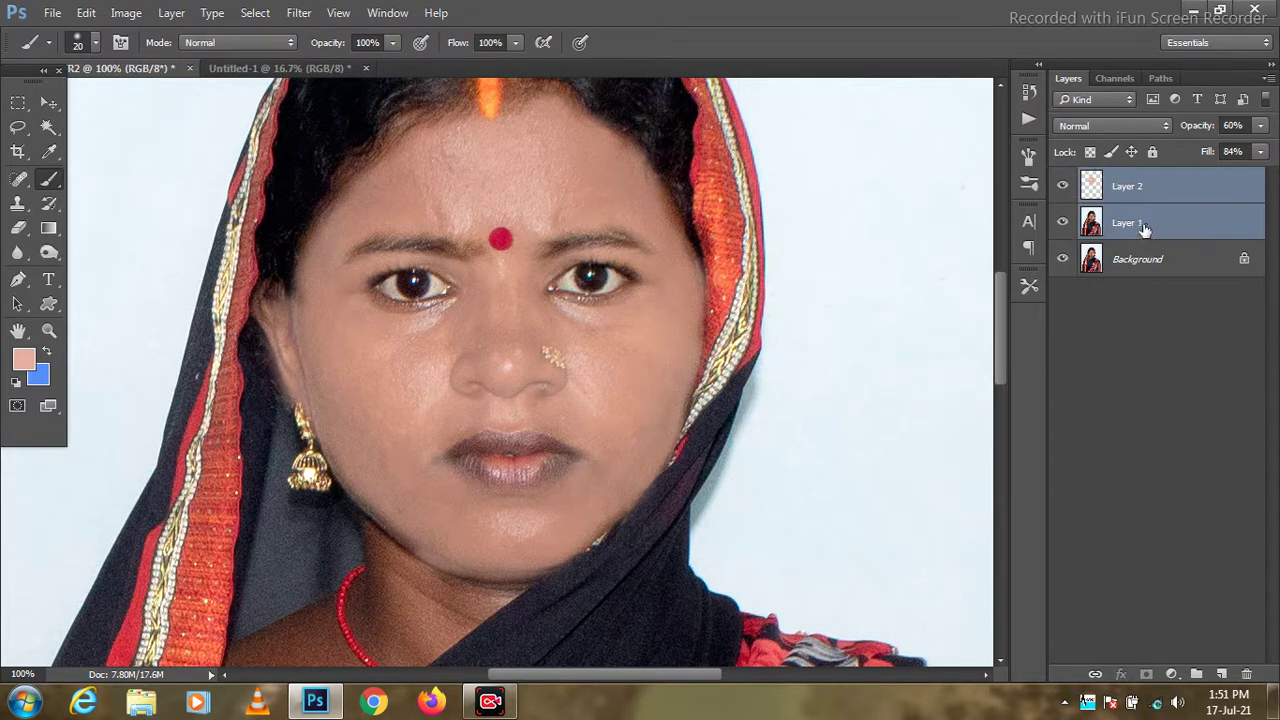
key(ctrl+e)
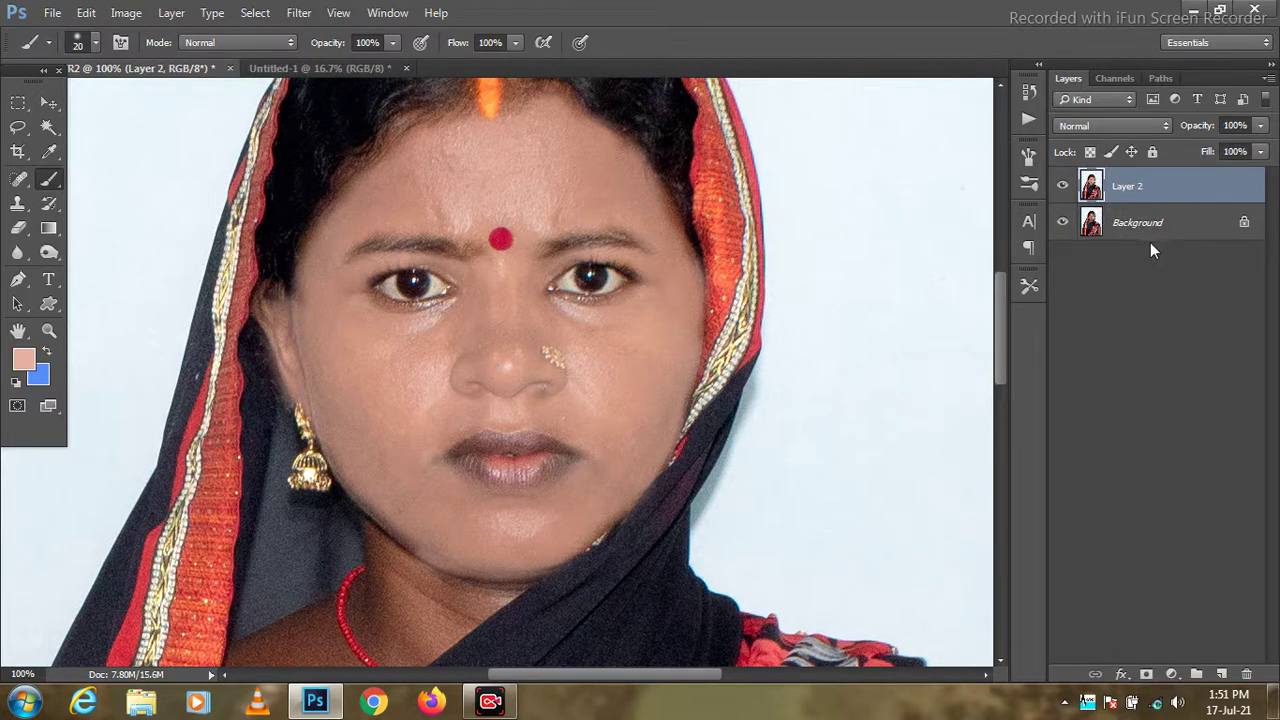
click(1064, 223)
click(337, 13)
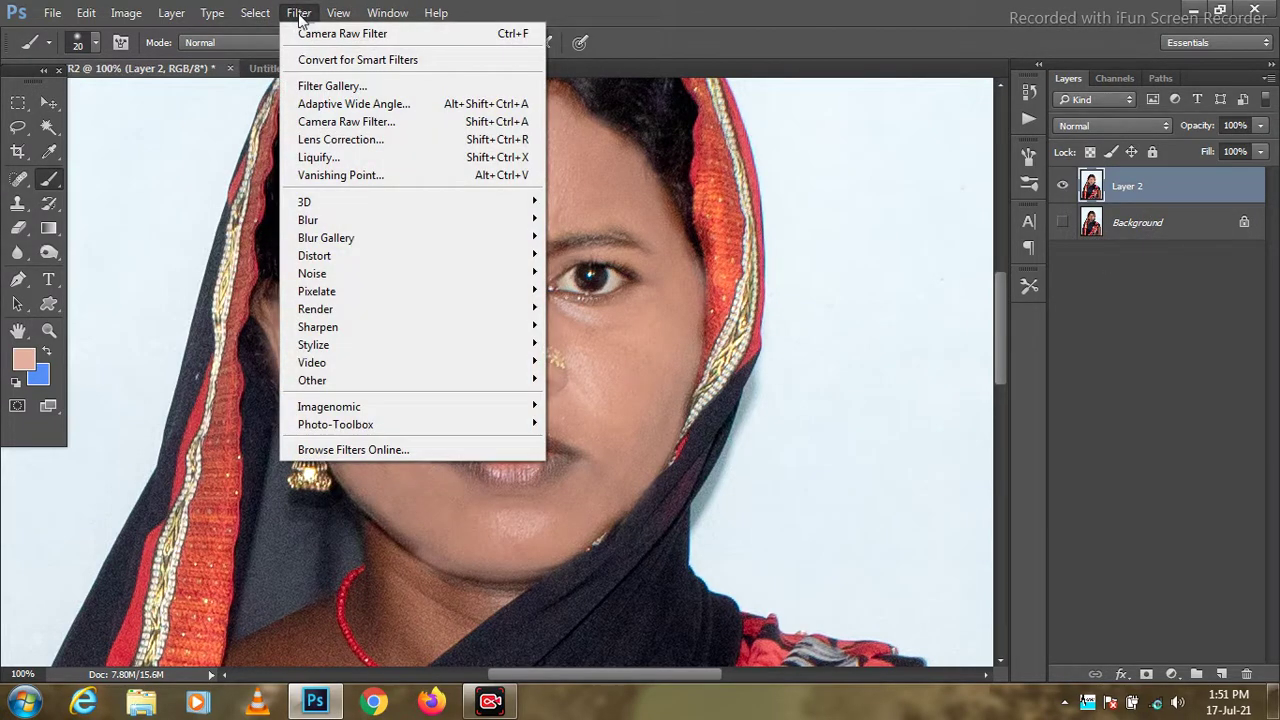
Apply a Camera Raw Filter to Layer 2 with Temperature +12 and Tint -7
click(320, 125)
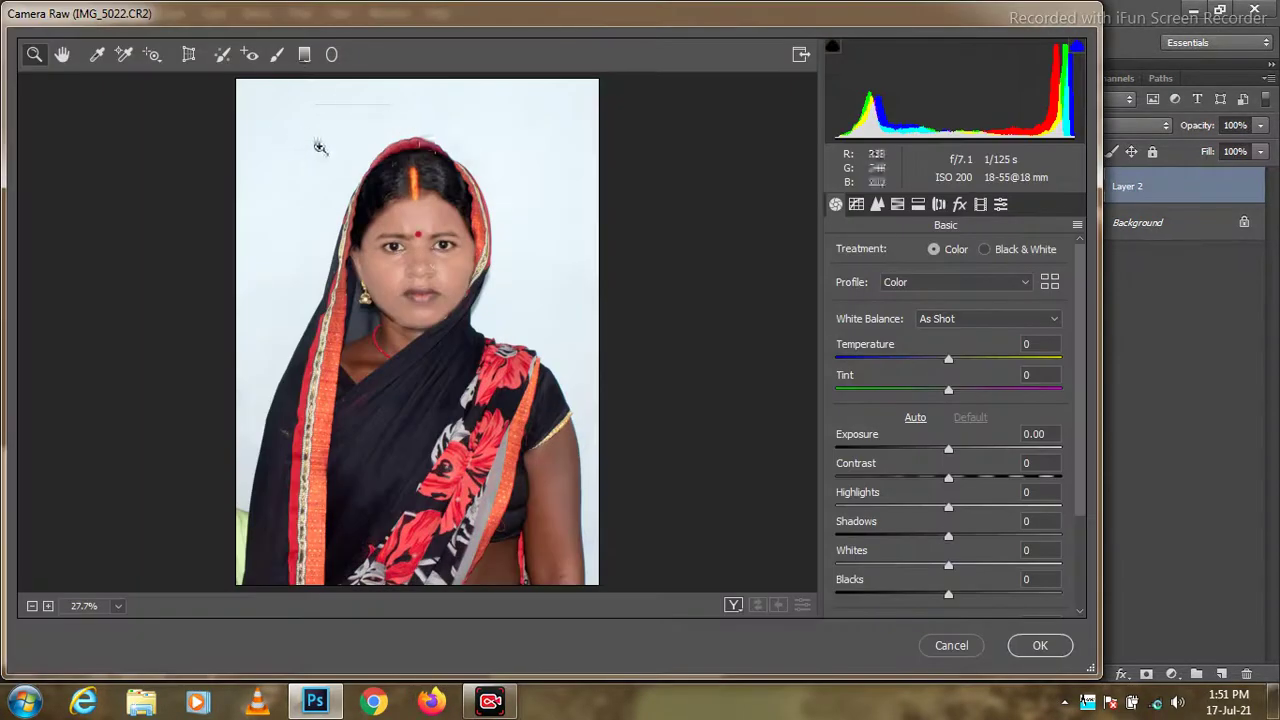
drag(320, 147, 458, 345)
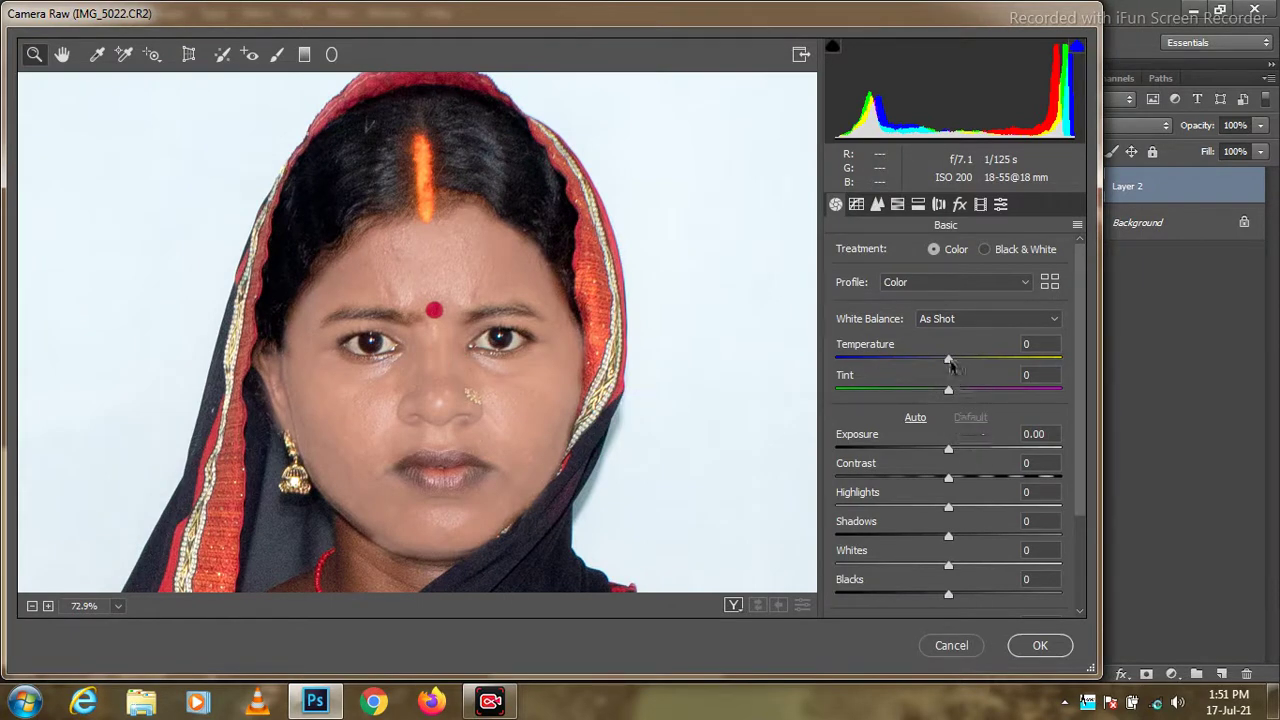
drag(949, 360, 961, 366)
click(948, 393)
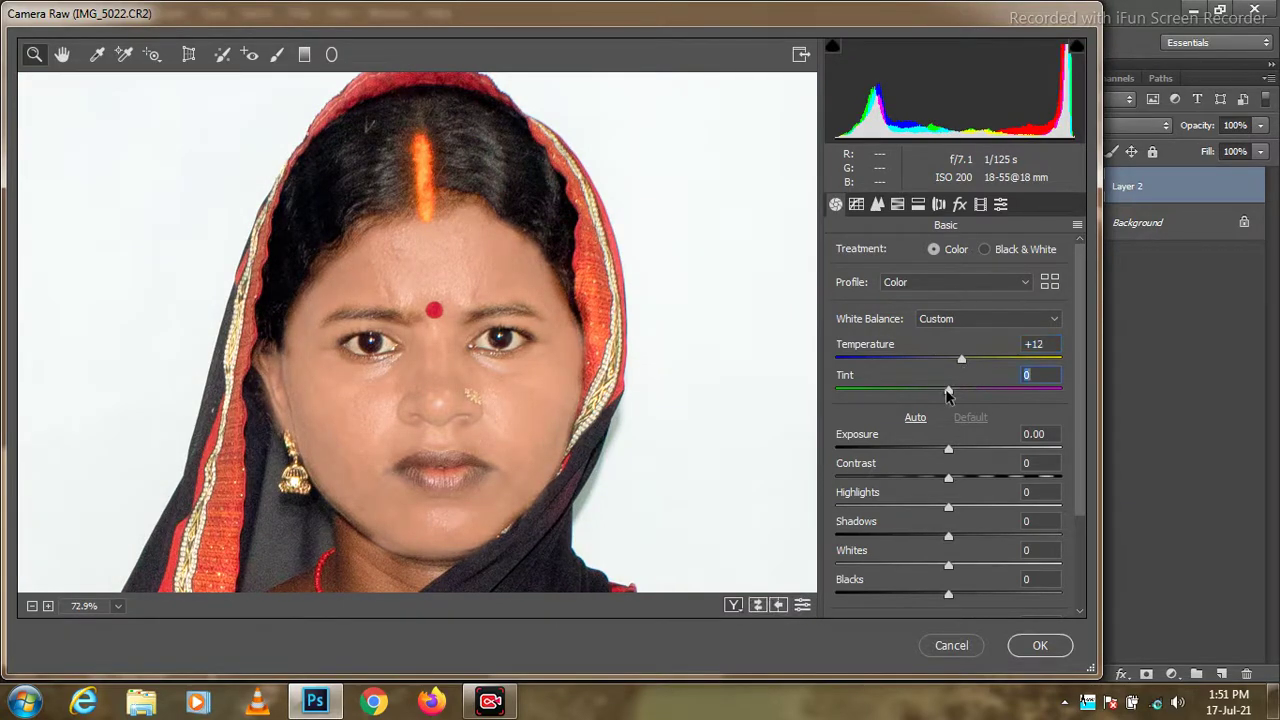
drag(944, 395, 938, 398)
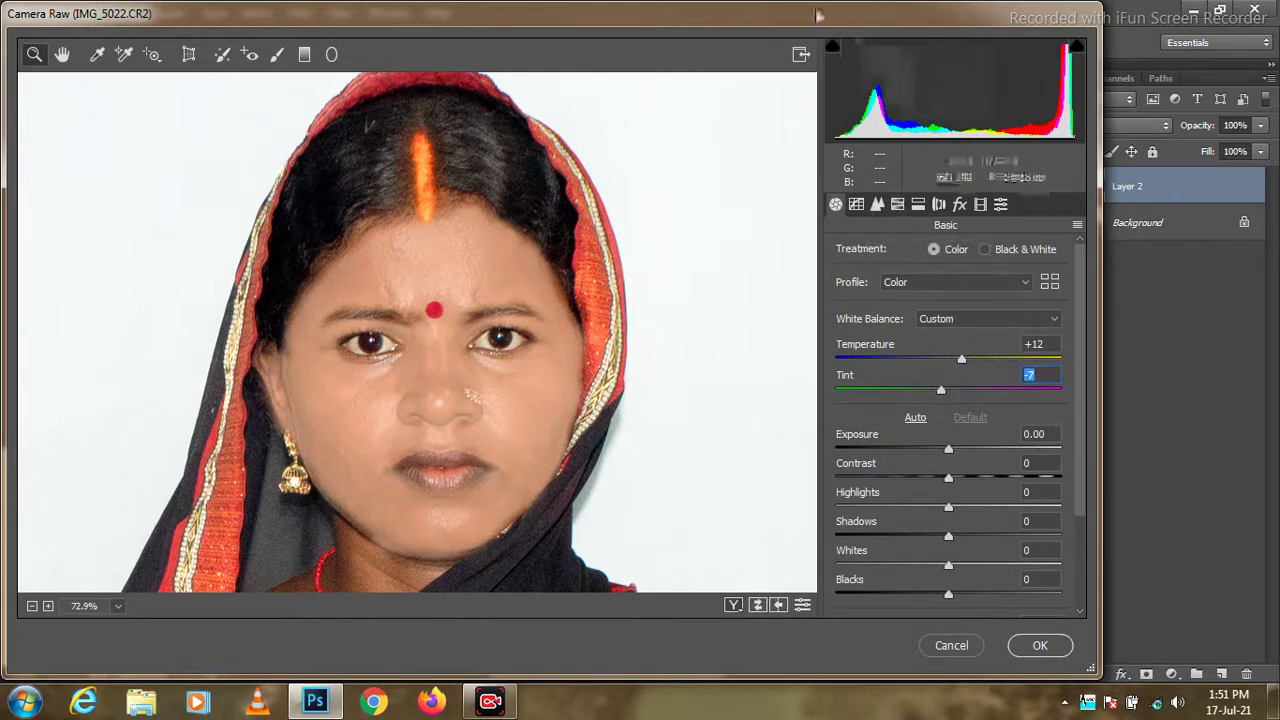
drag(793, 15, 745, 15)
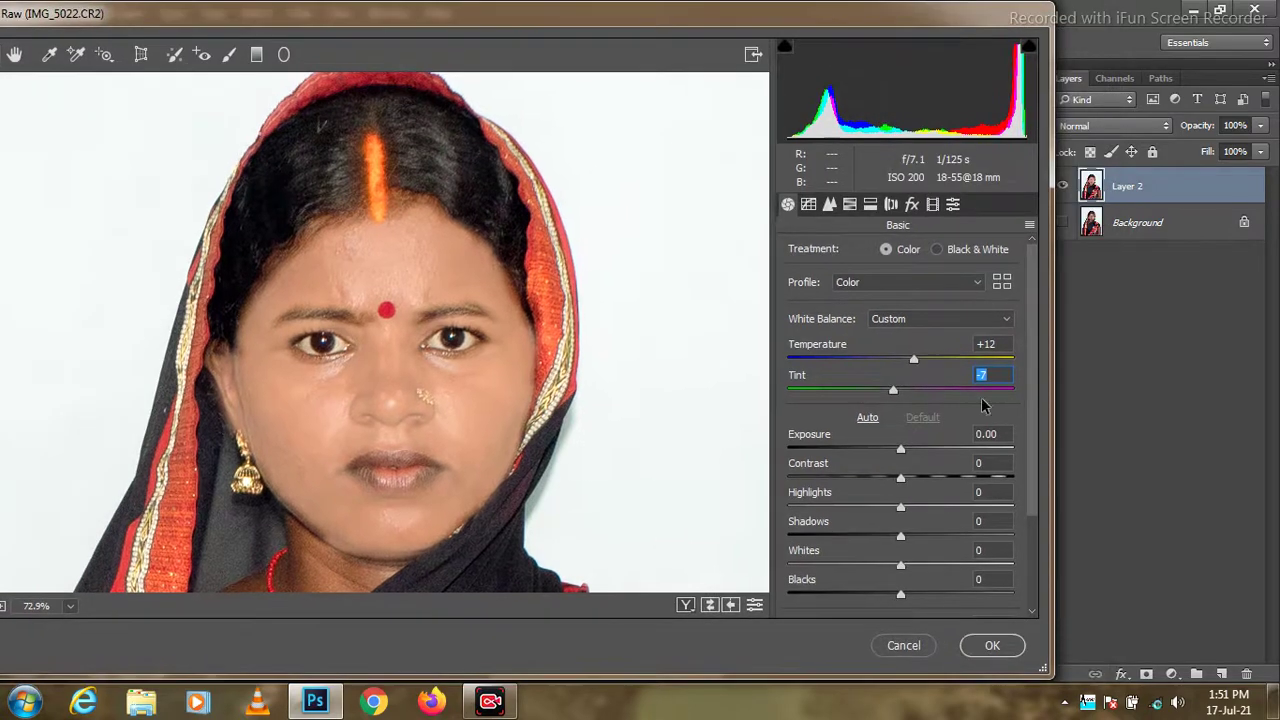
click(990, 646)
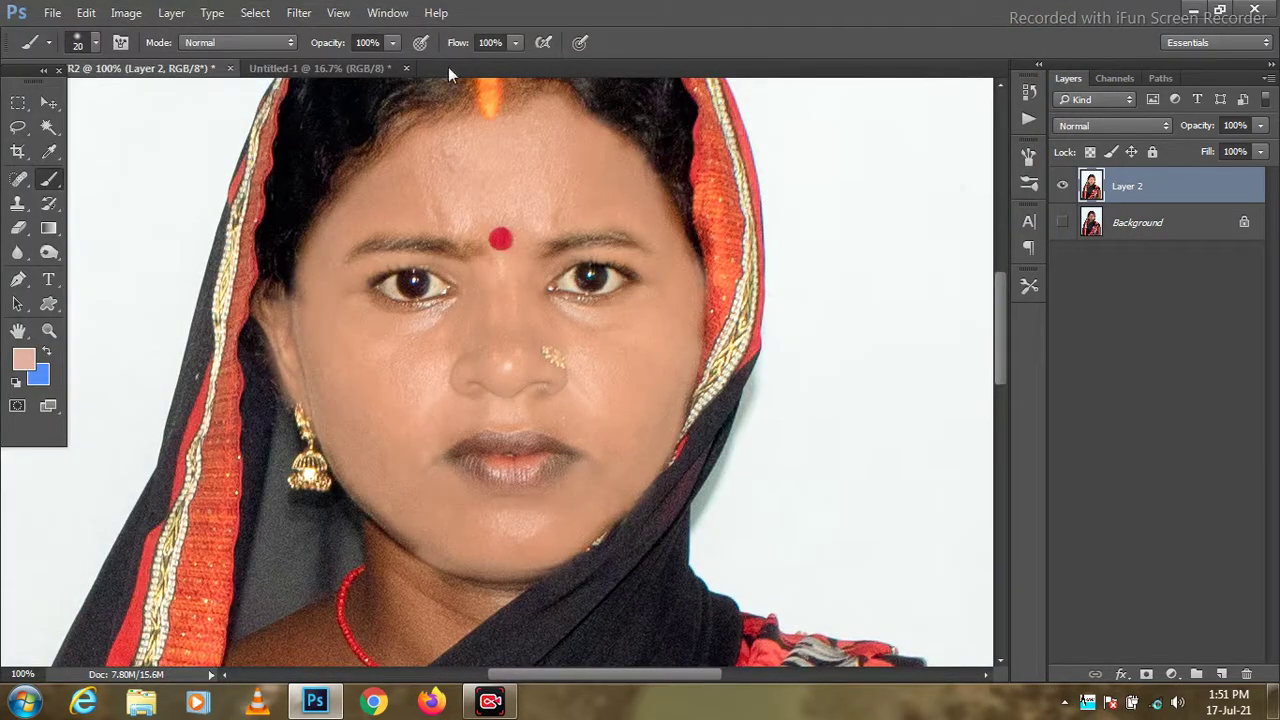
Apply a second Camera Raw pass with HSL Luminance Oranges +18 and Yellows +13
click(299, 14)
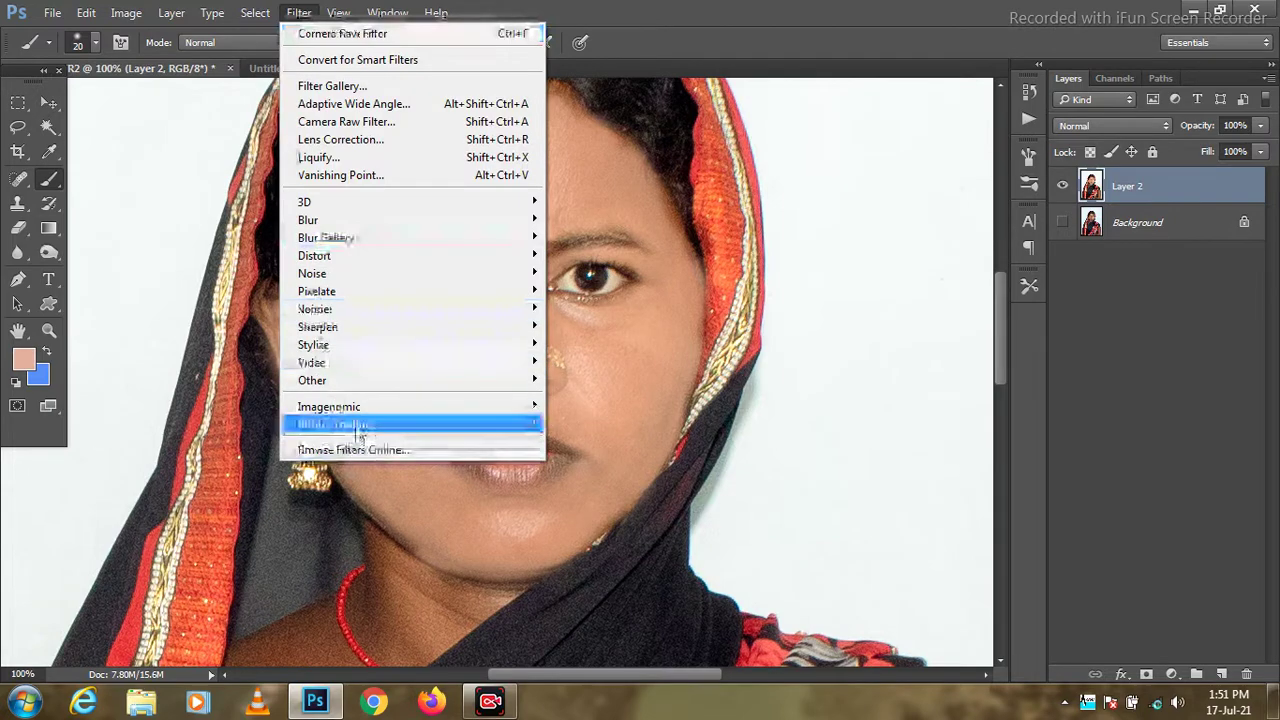
click(347, 122)
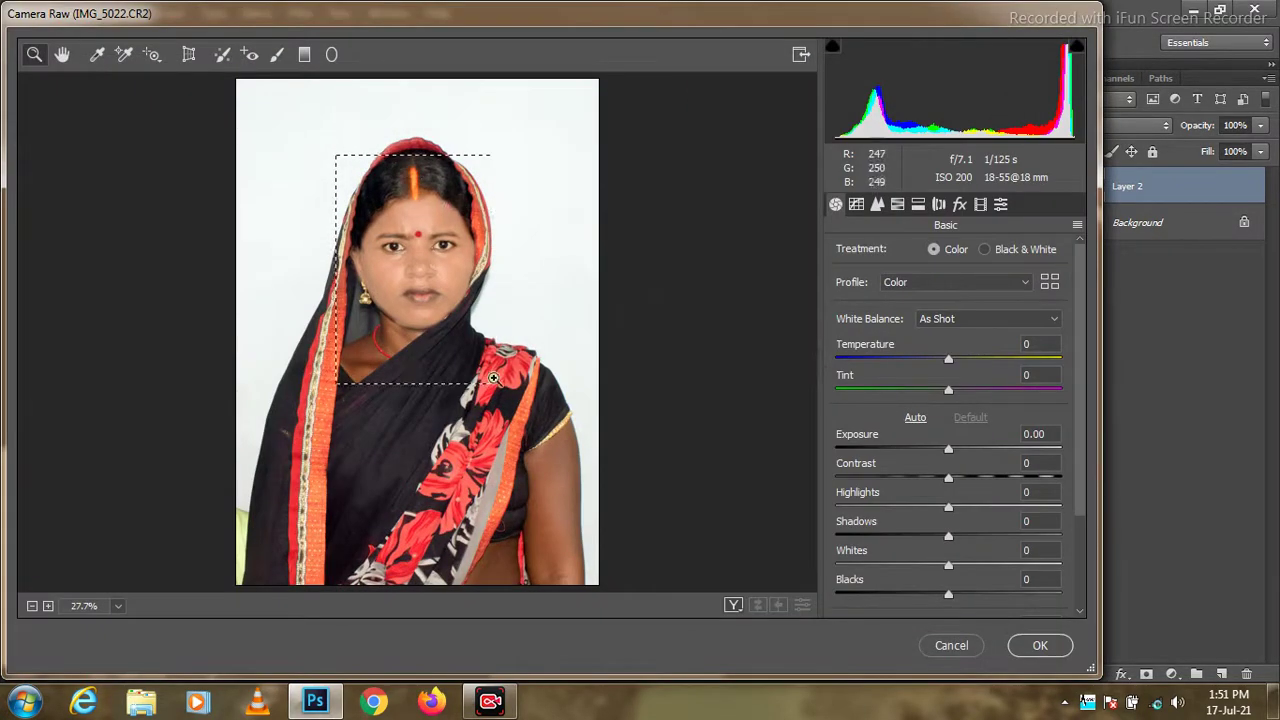
drag(334, 154, 490, 378)
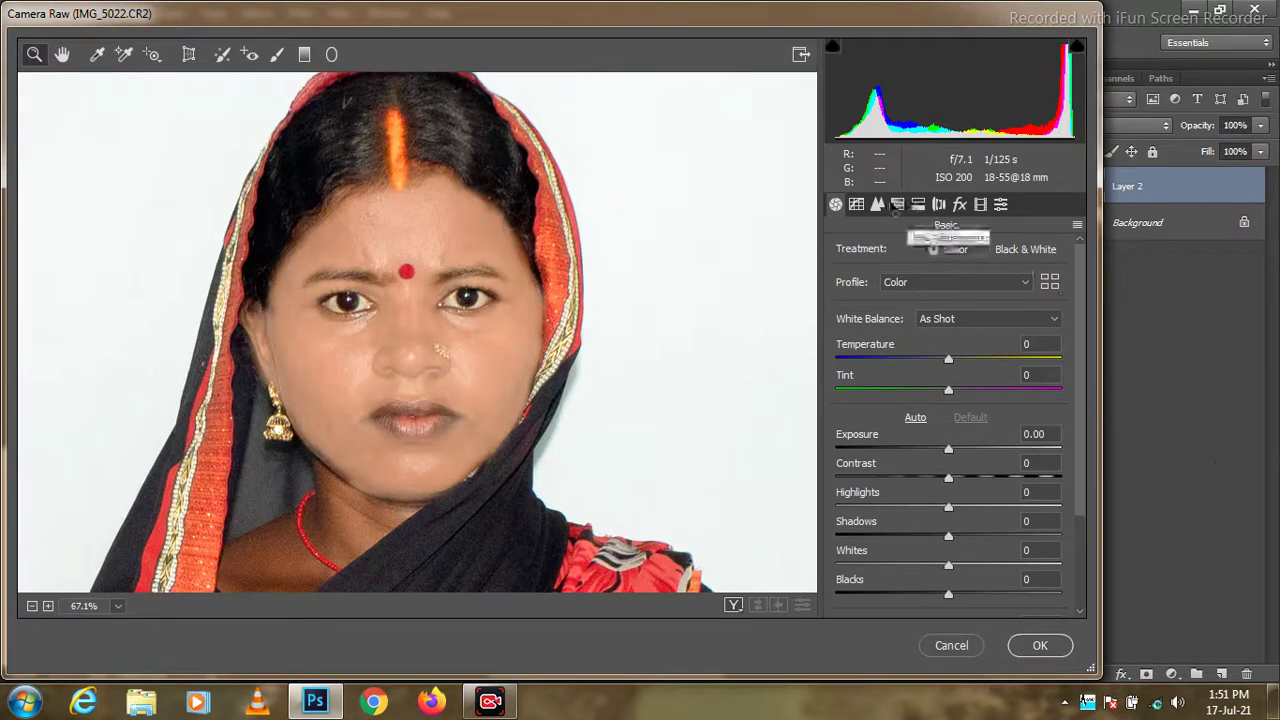
click(916, 205)
click(897, 205)
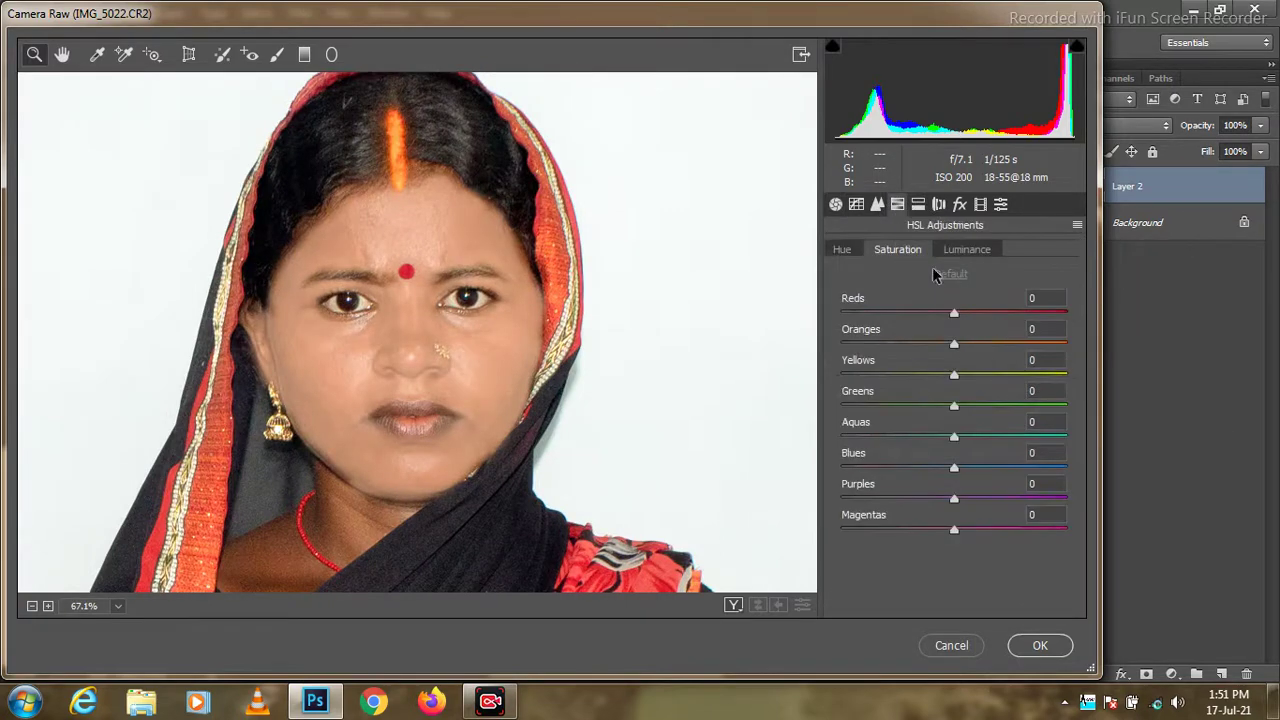
click(965, 252)
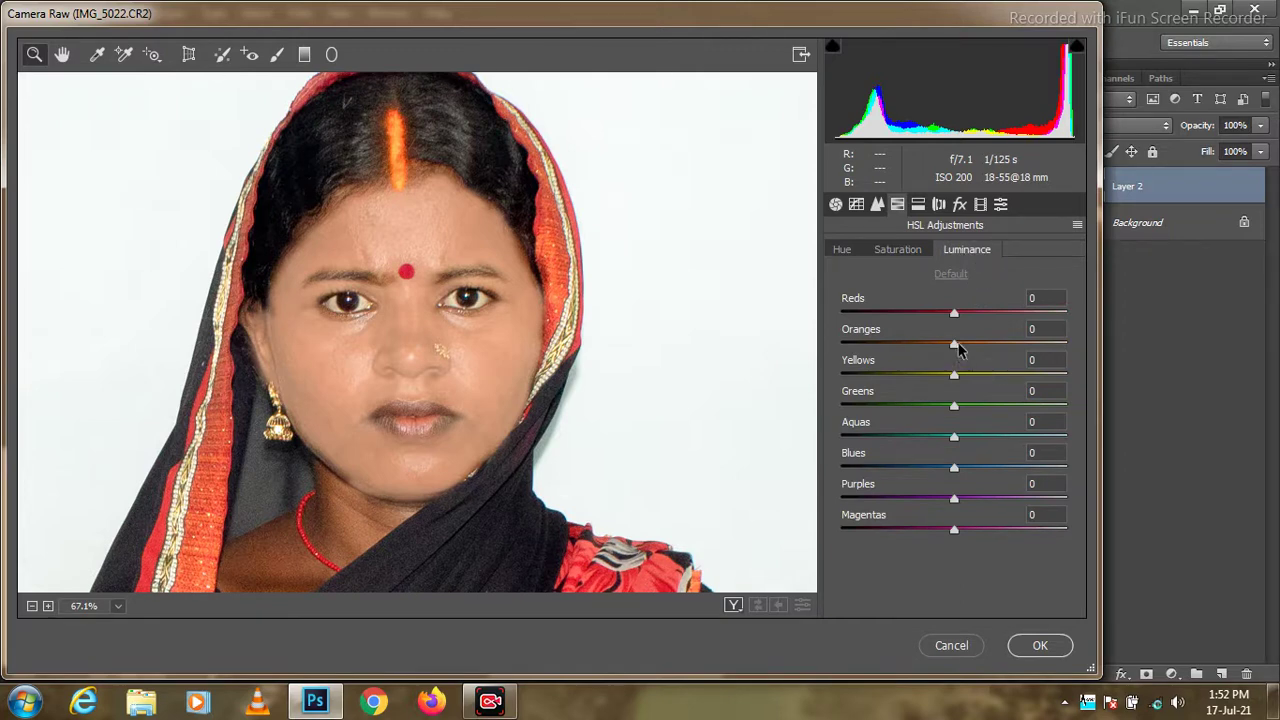
drag(958, 345, 977, 351)
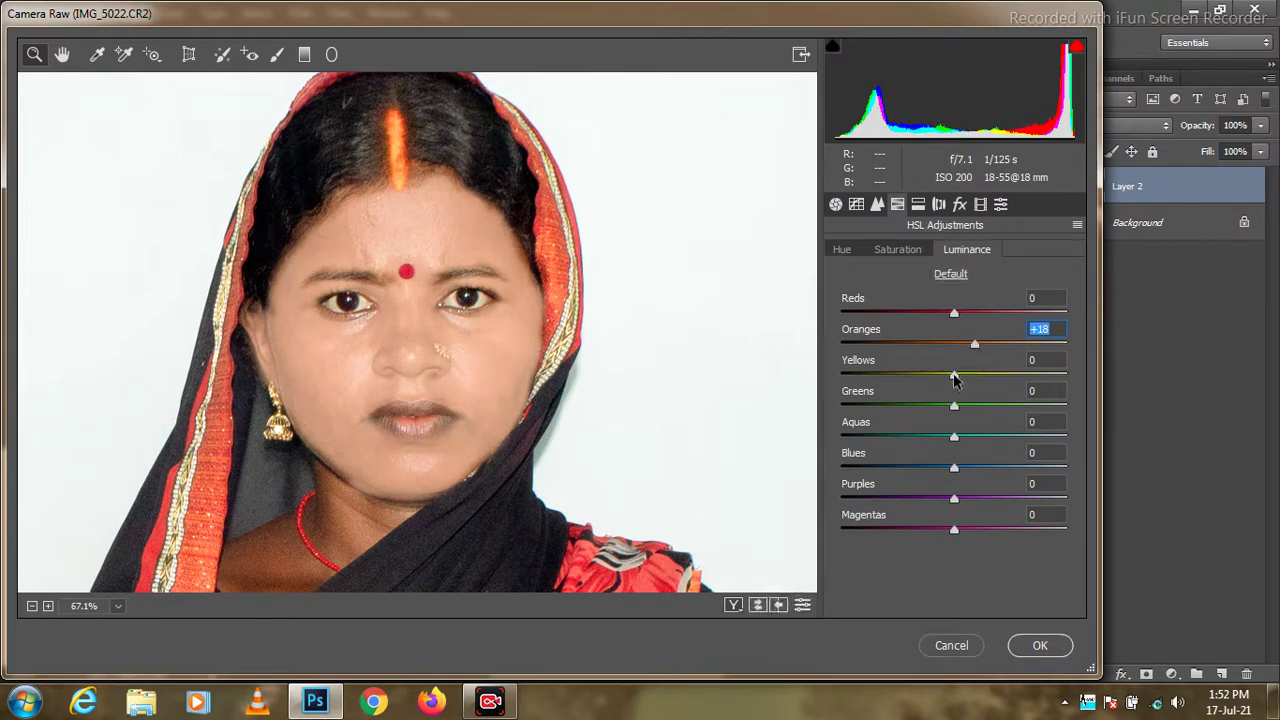
drag(954, 378, 968, 381)
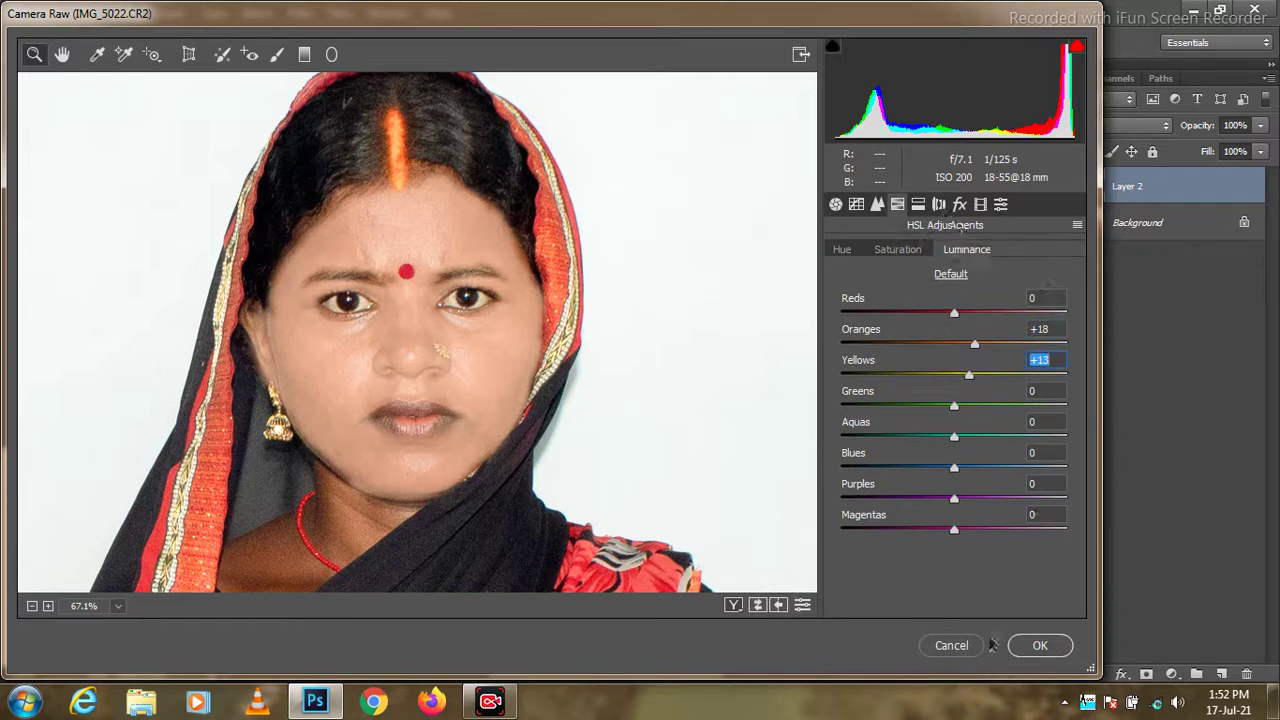
drag(764, 16, 687, 16)
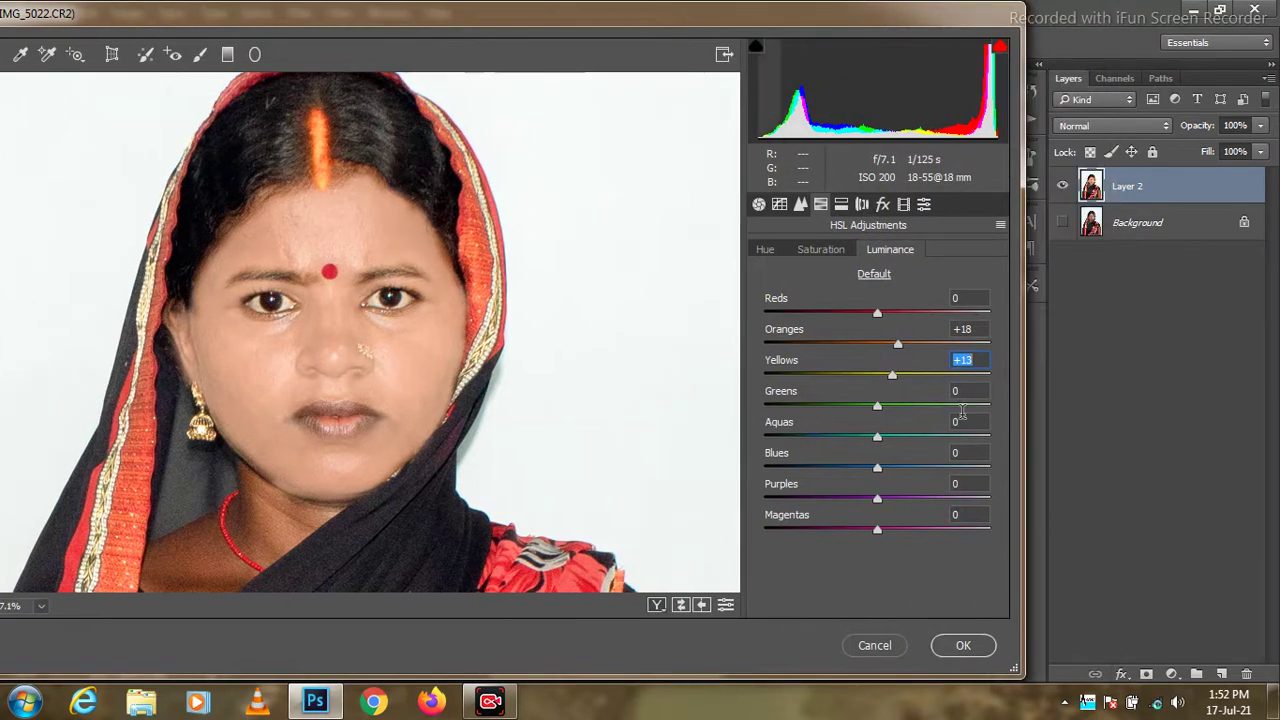
click(966, 647)
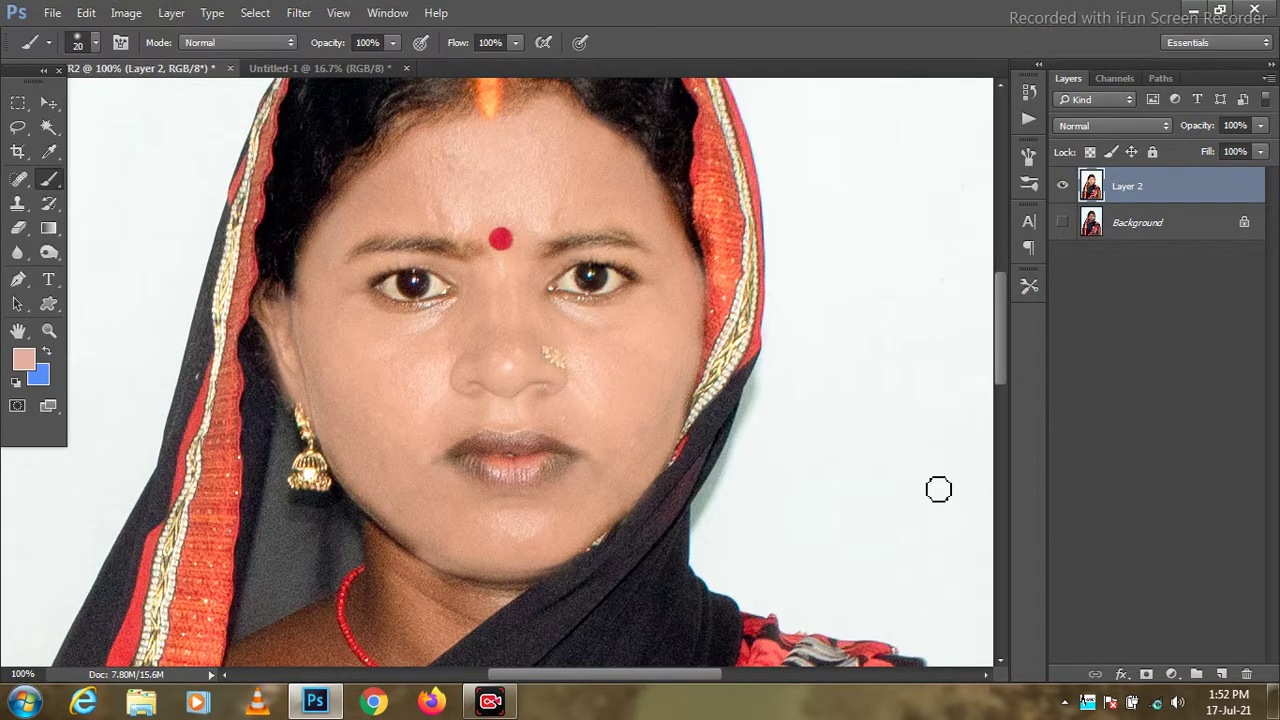
Show the Background layer, compare Layer 2 with the original, and set Layer 2 opacity to 64%
click(1063, 221)
click(1063, 186)
click(1063, 186)
click(1262, 125)
drag(1262, 147, 1235, 150)
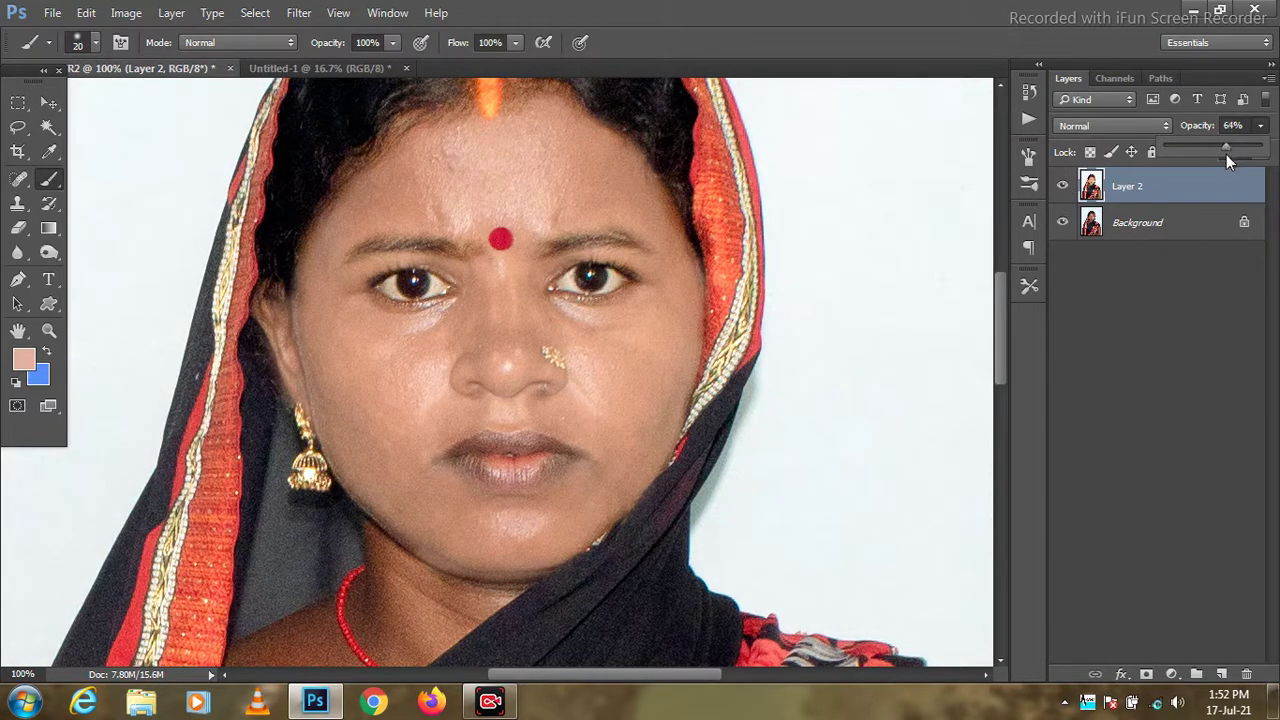
click(1222, 200)
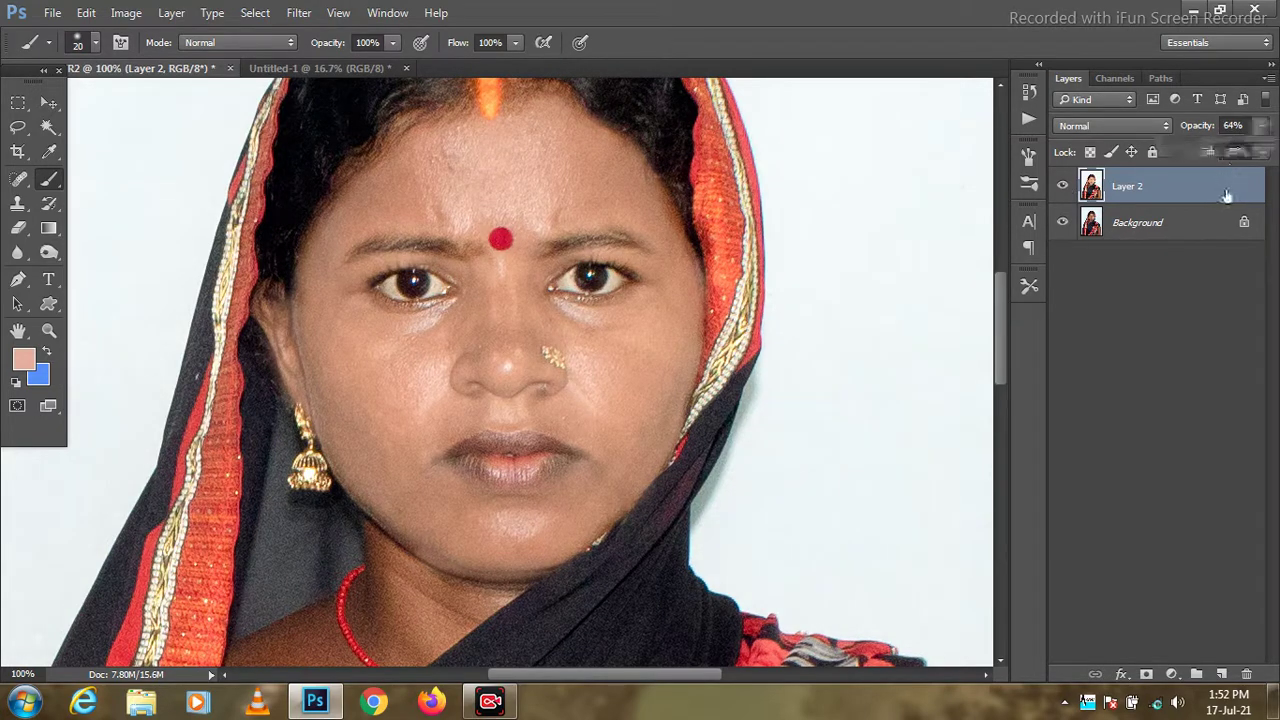
Toggle Layer 2's visibility repeatedly to compare the 64% result with the original
click(1063, 186)
click(1063, 186)
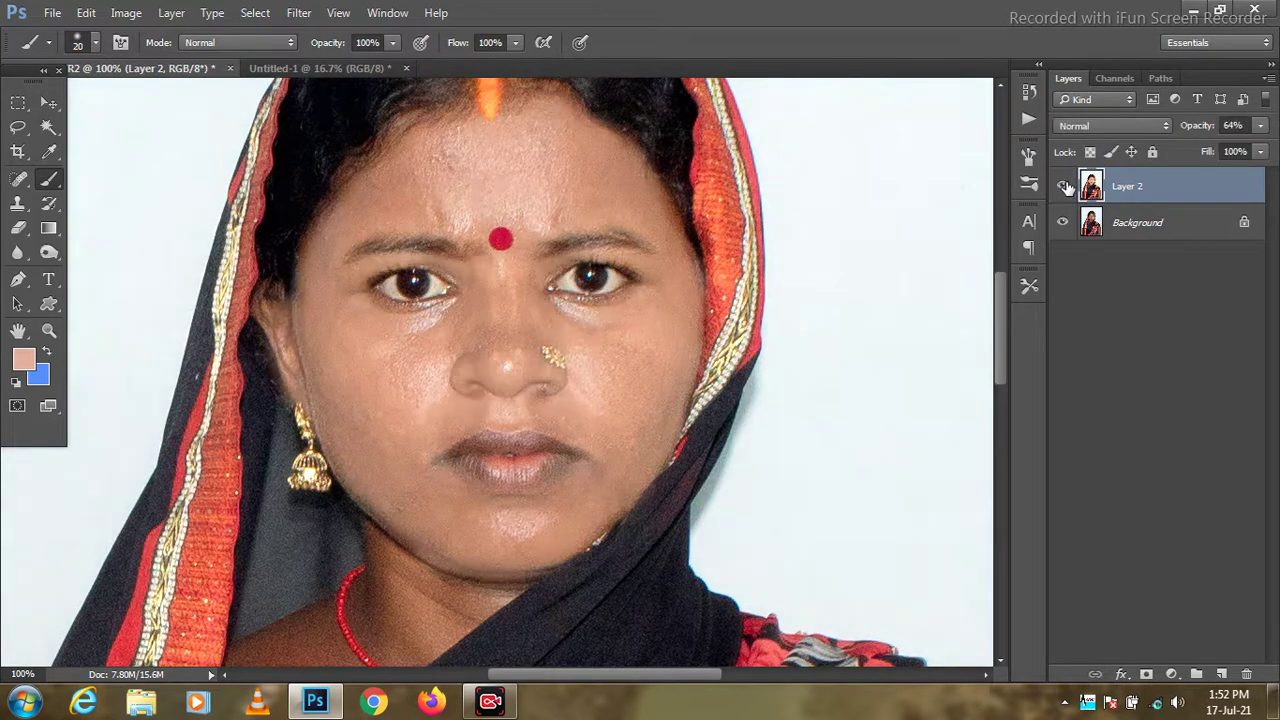
click(1063, 186)
click(1063, 186)
click(338, 12)
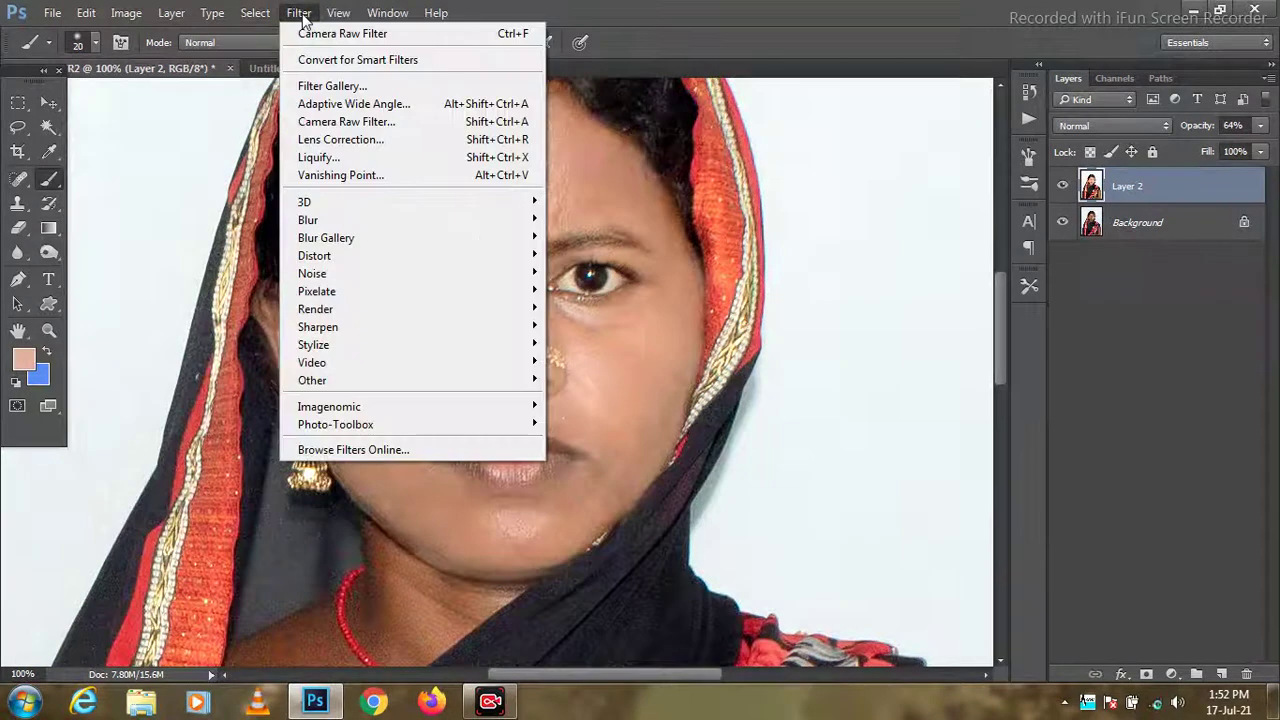
mouse_move(335, 424)
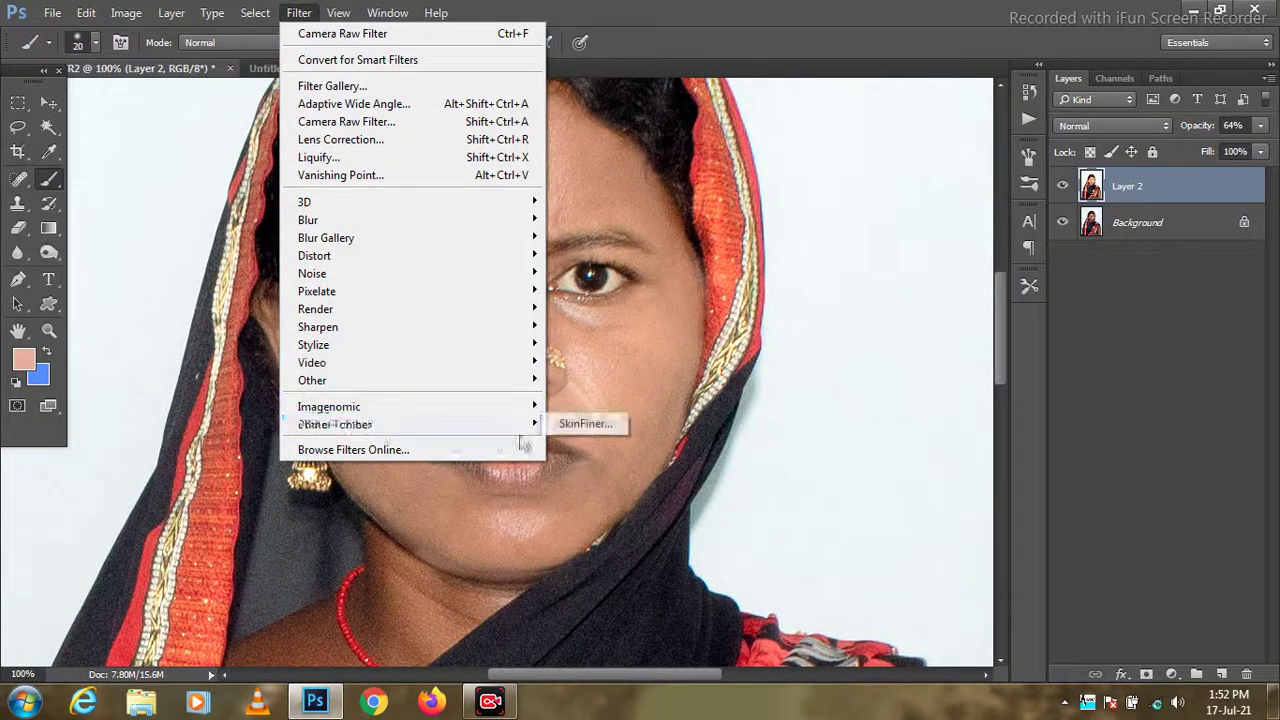
Launch SkinFiner 3.0 and raise the Skin Tone brightness
click(567, 424)
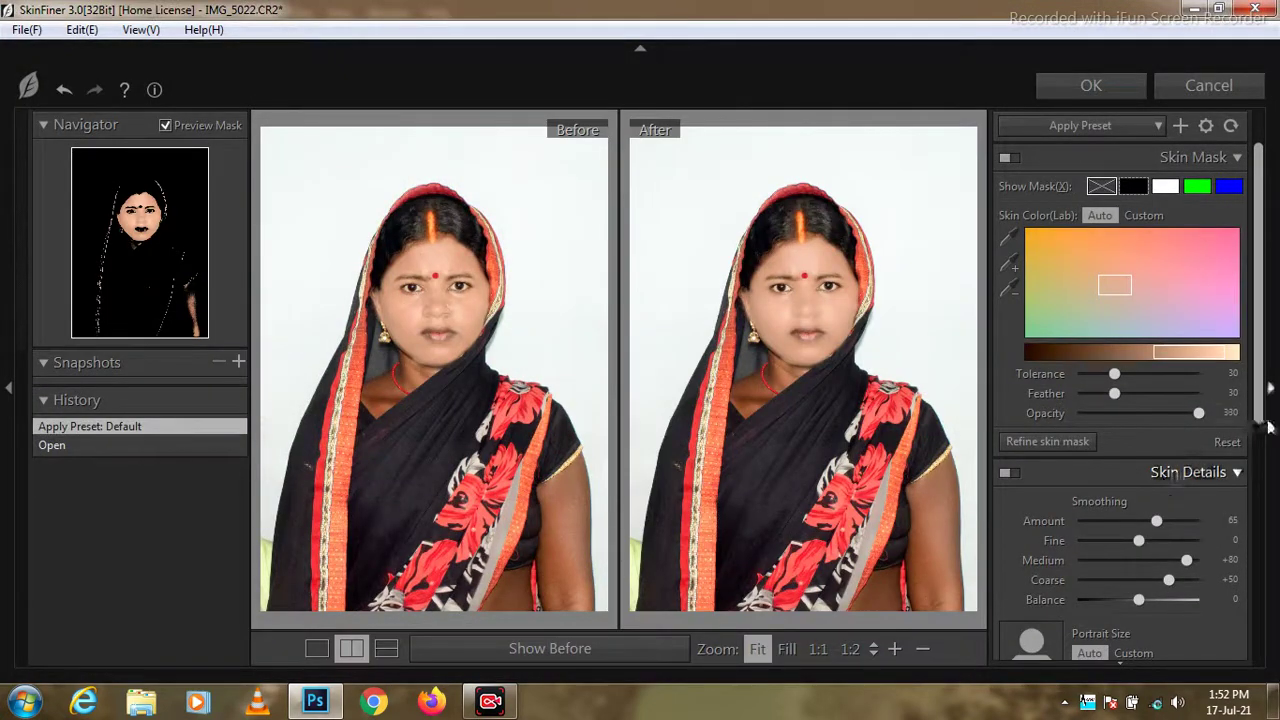
drag(1262, 425, 1263, 600)
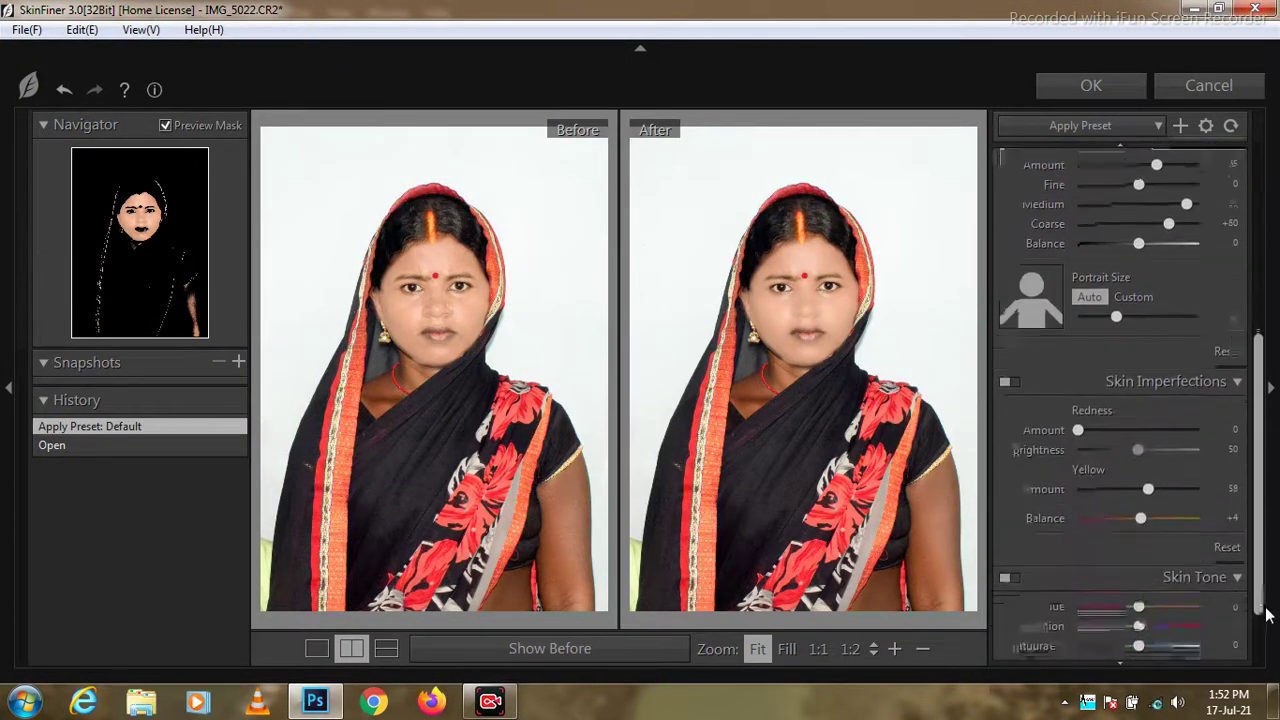
scroll(1155, 572, down, 2)
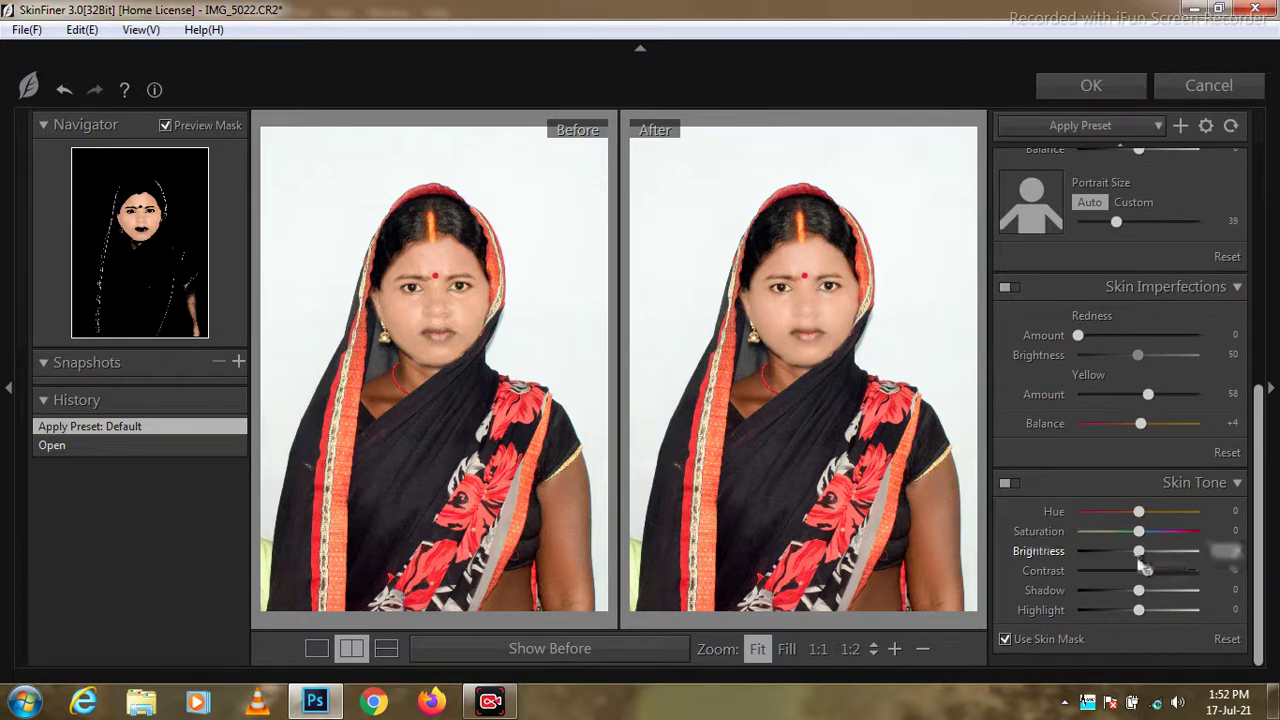
drag(1139, 552, 1151, 552)
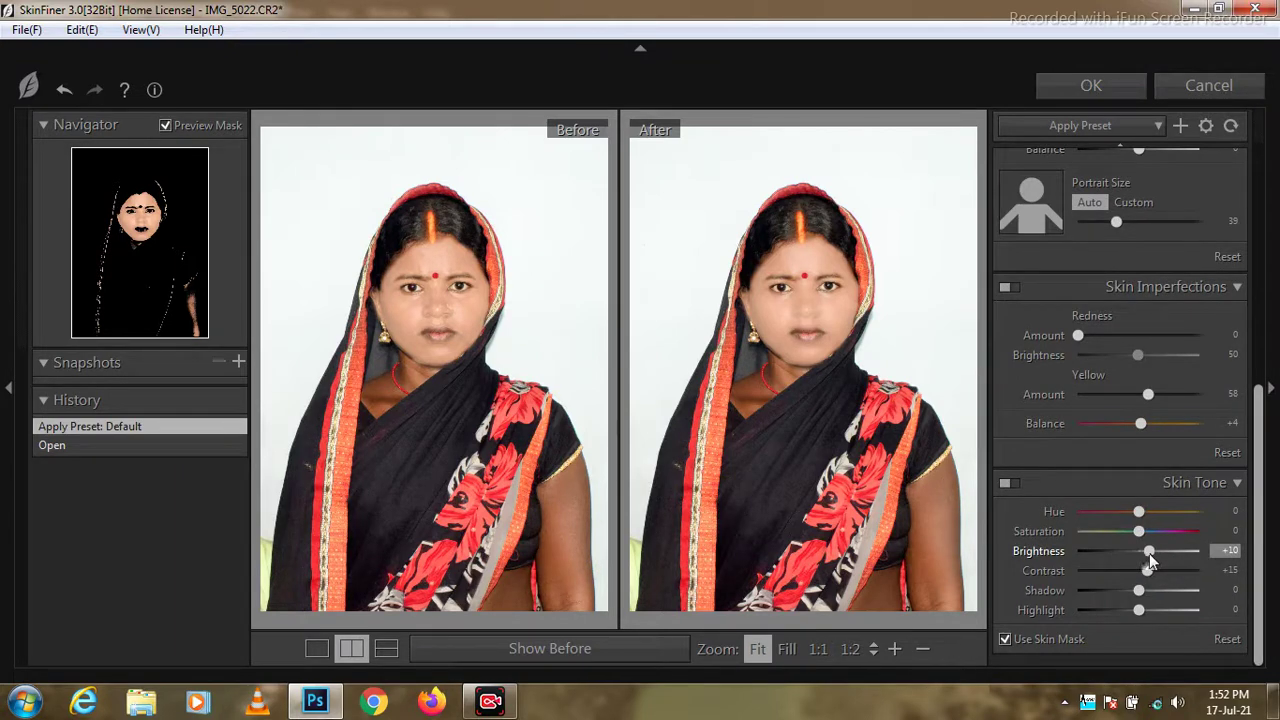
Check the face at actual size, settle Contrast +1, Shadow −32, Highlight +11, and apply
click(896, 650)
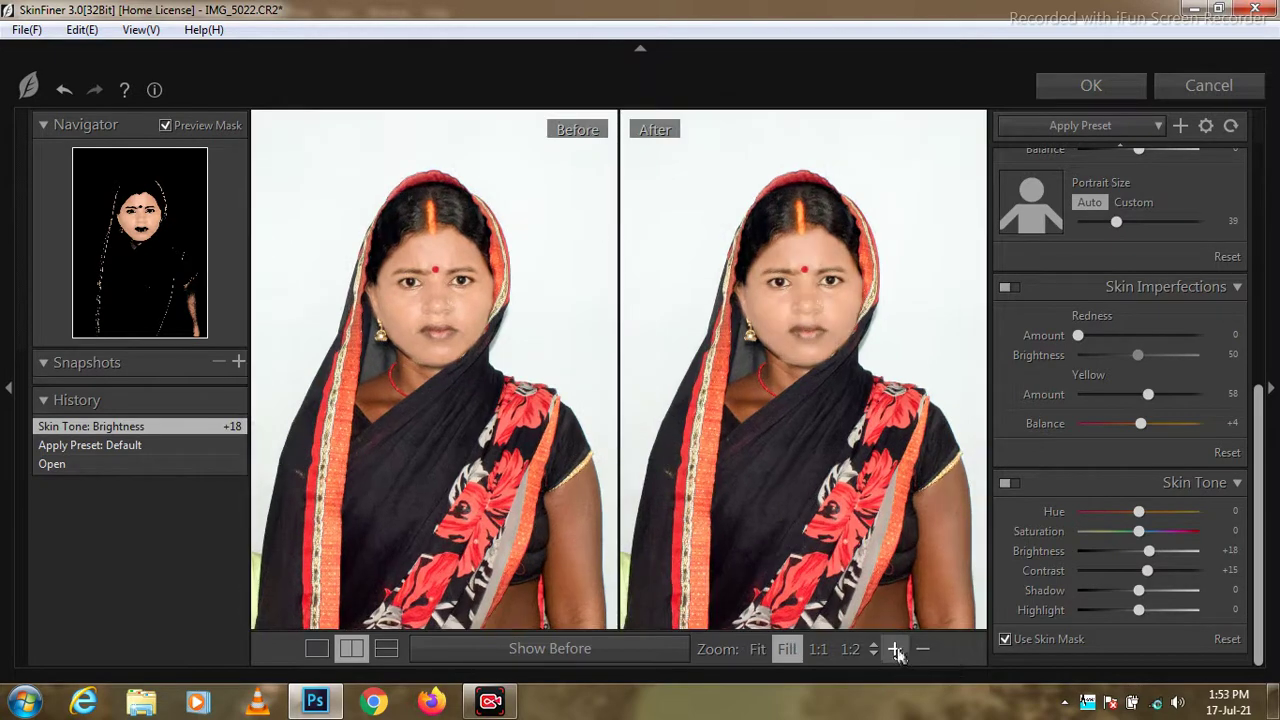
click(896, 650)
drag(843, 300, 829, 388)
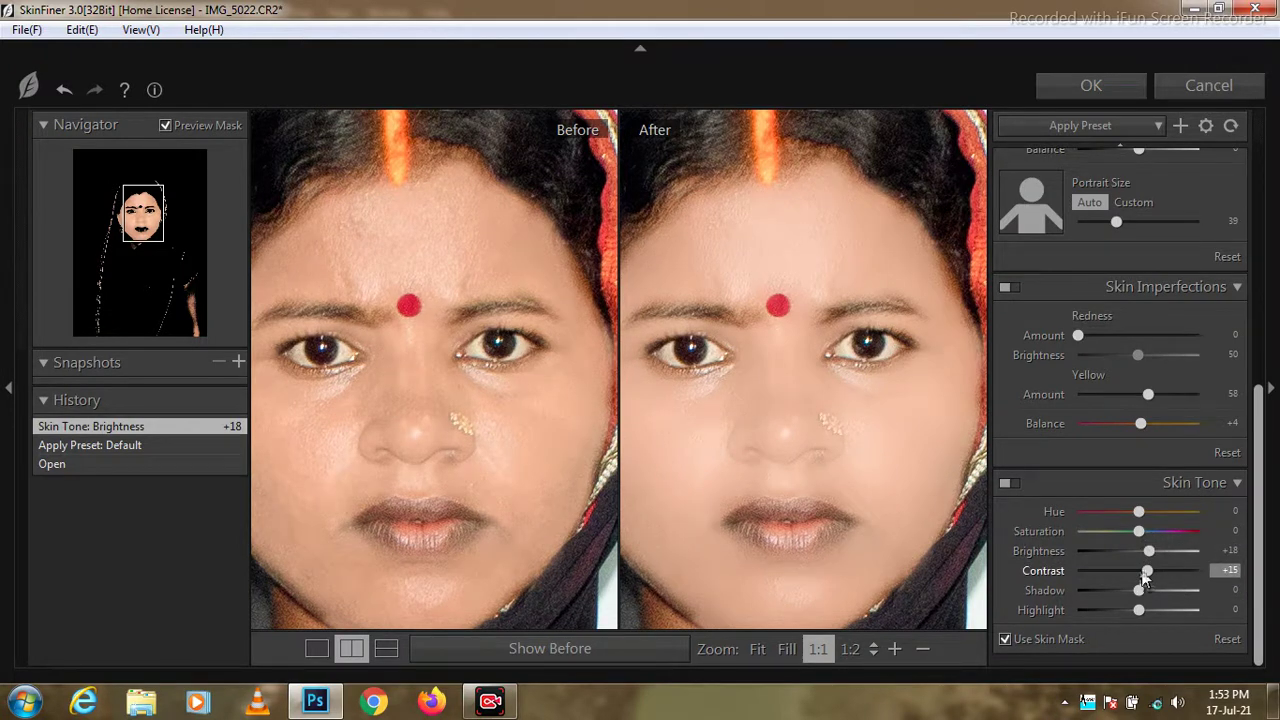
mouse_move(1143, 571)
mouse_down()
mouse_move(1125, 592)
mouse_move(1147, 610)
mouse_up()
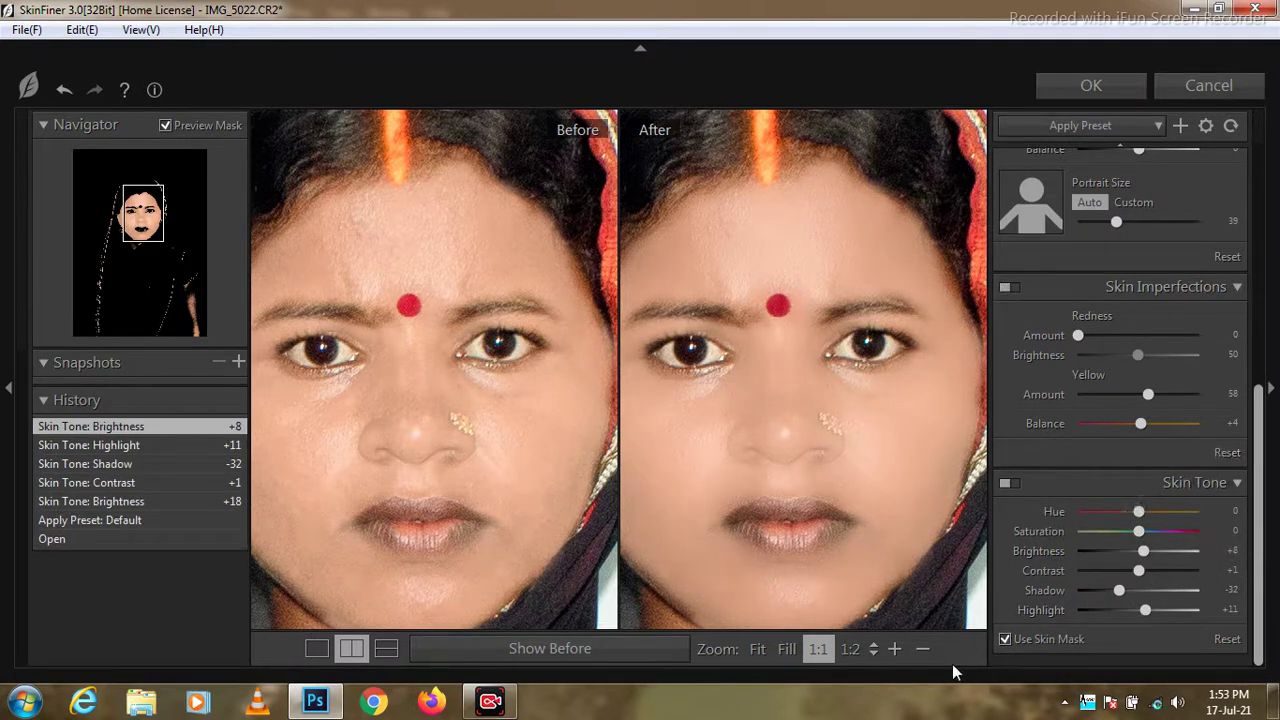
click(922, 648)
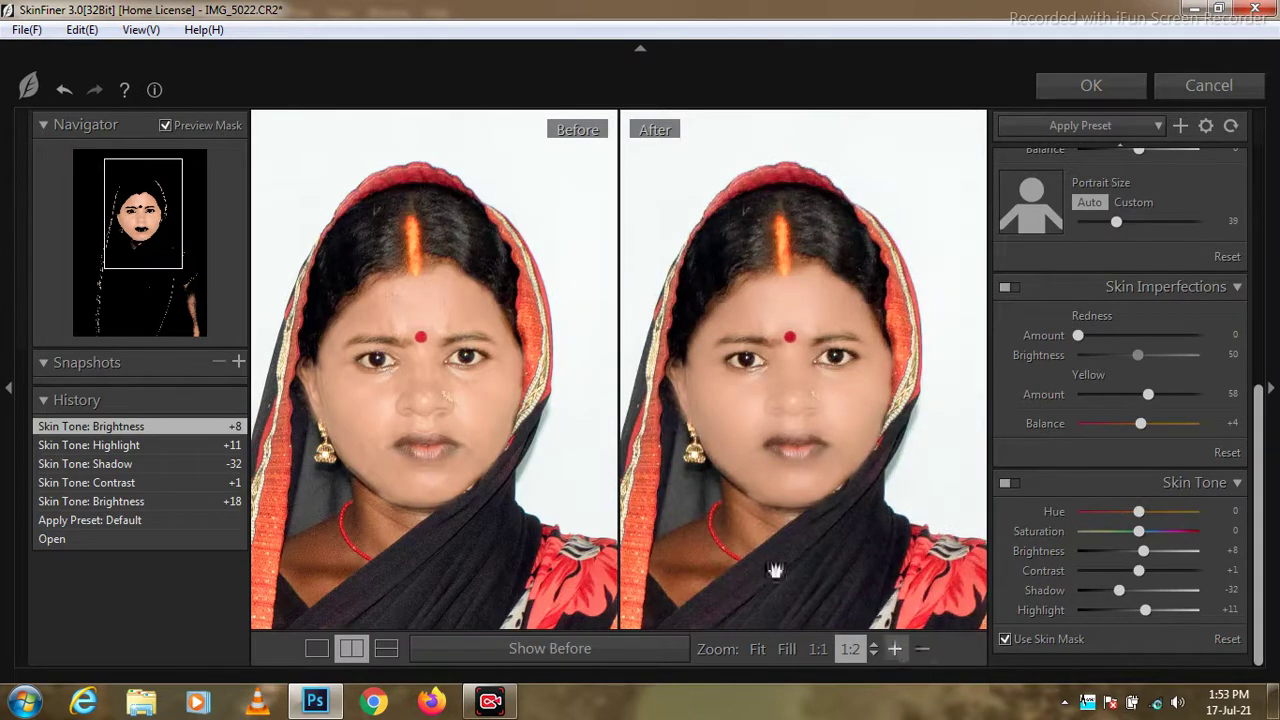
click(1090, 87)
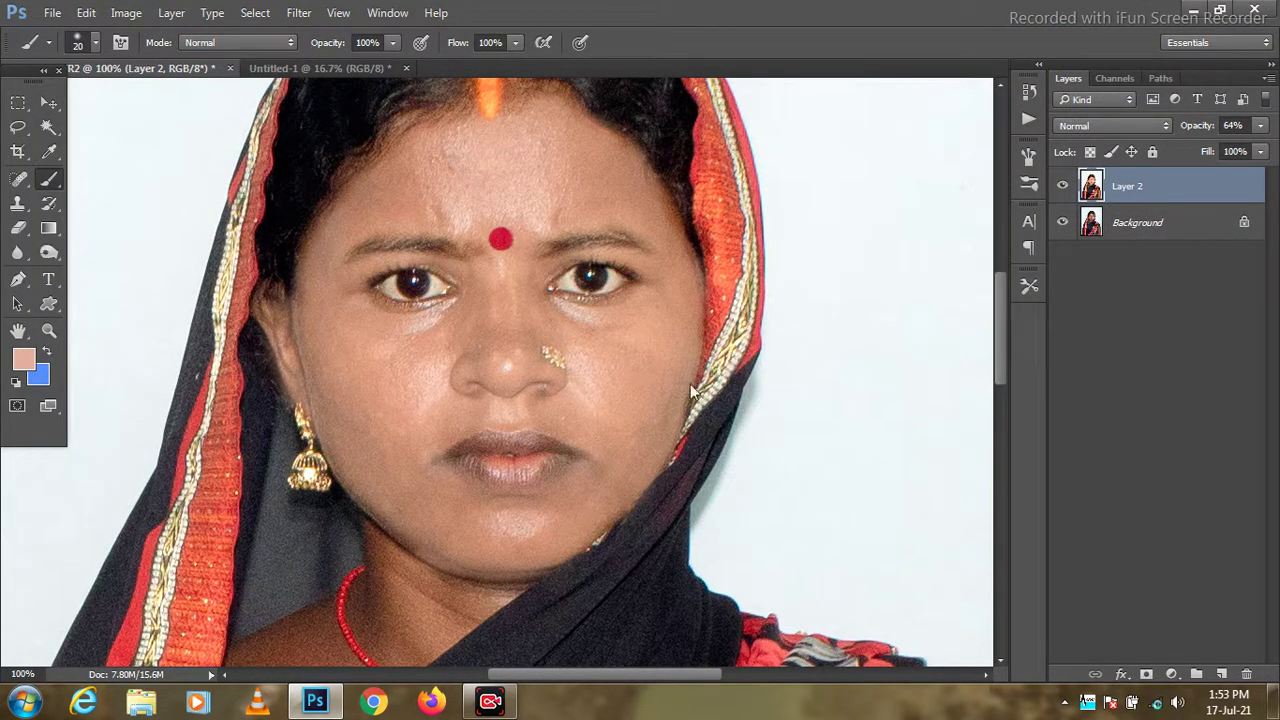
Brush a lighter patch on the right cheek, then toggle Layer 2 to compare before and after
drag(651, 411, 630, 368)
click(672, 390)
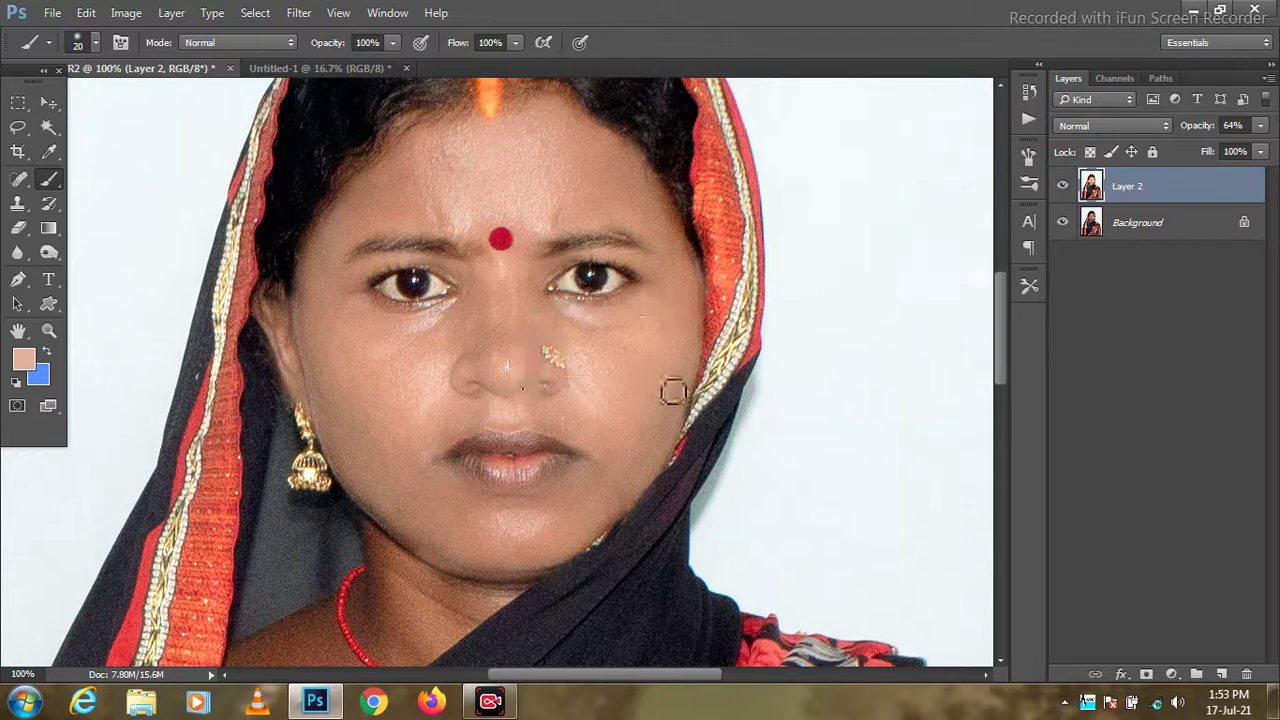
click(1063, 186)
click(1063, 186)
click(1063, 186)
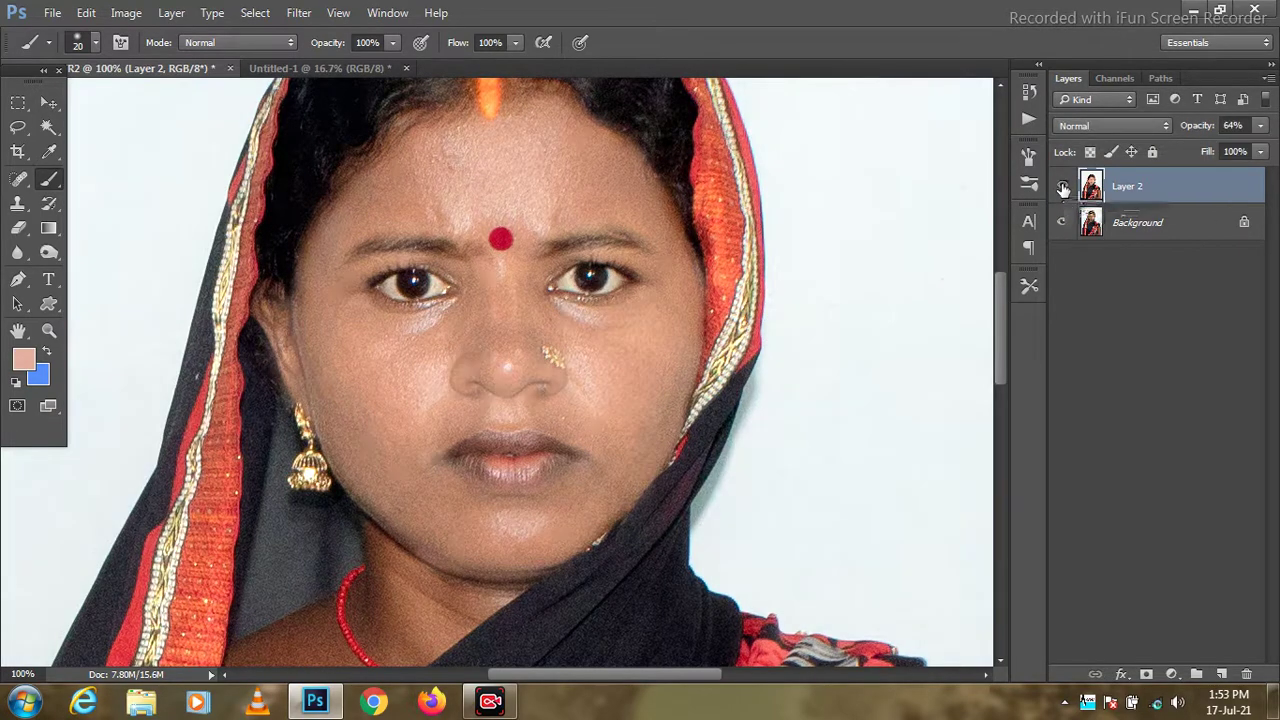
click(1063, 186)
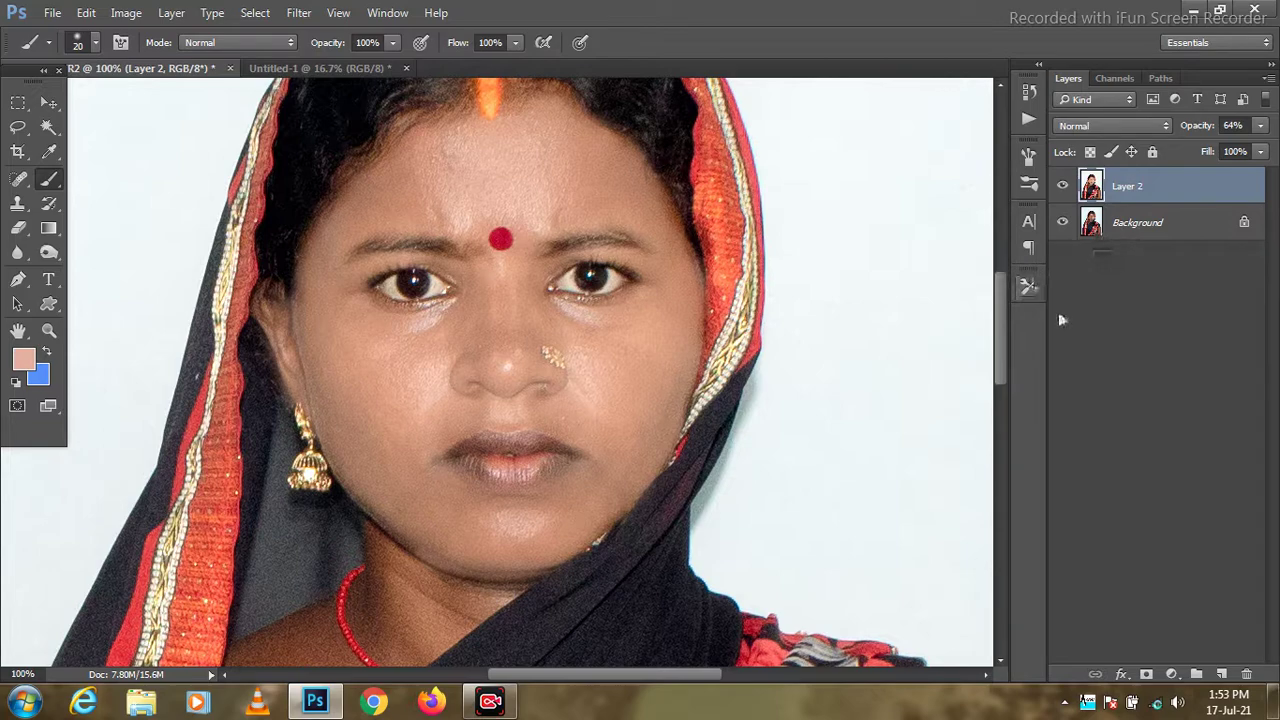
Delete Layer 2 over the left half of the face and neck, then deselect and zoom in
key(ctrl+minus)
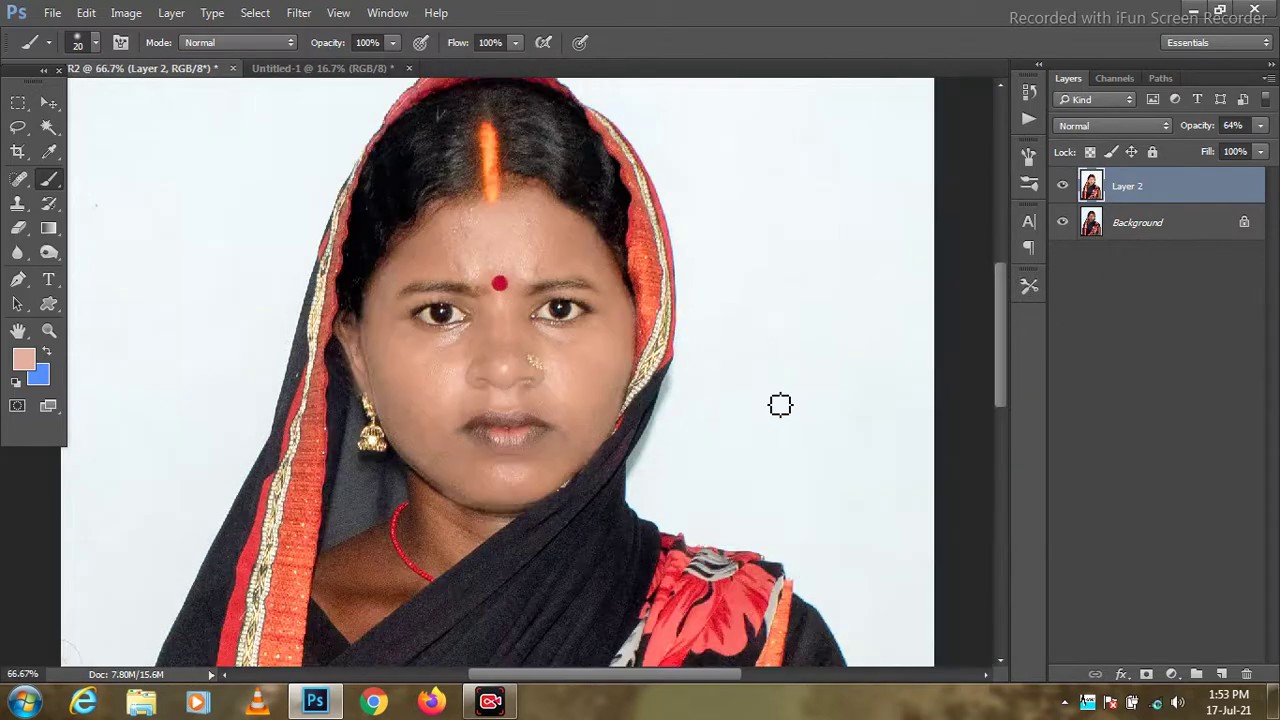
click(16, 108)
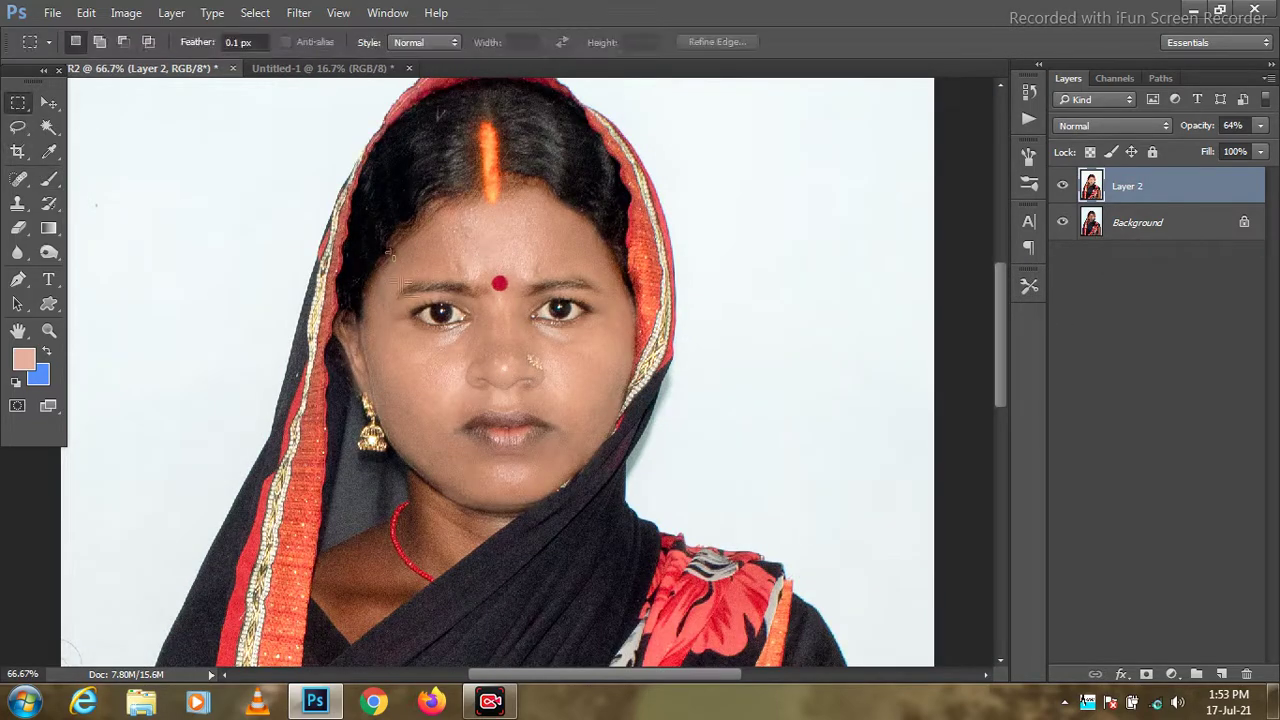
drag(322, 112, 500, 578)
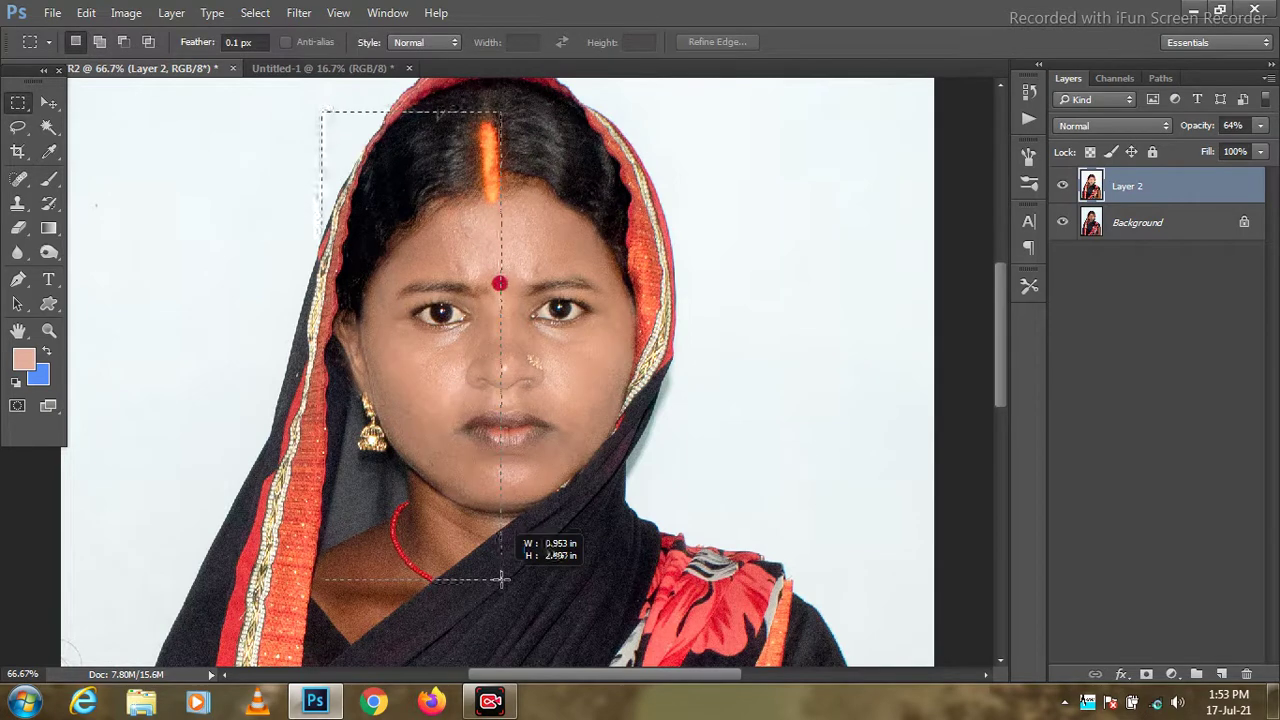
key(Delete)
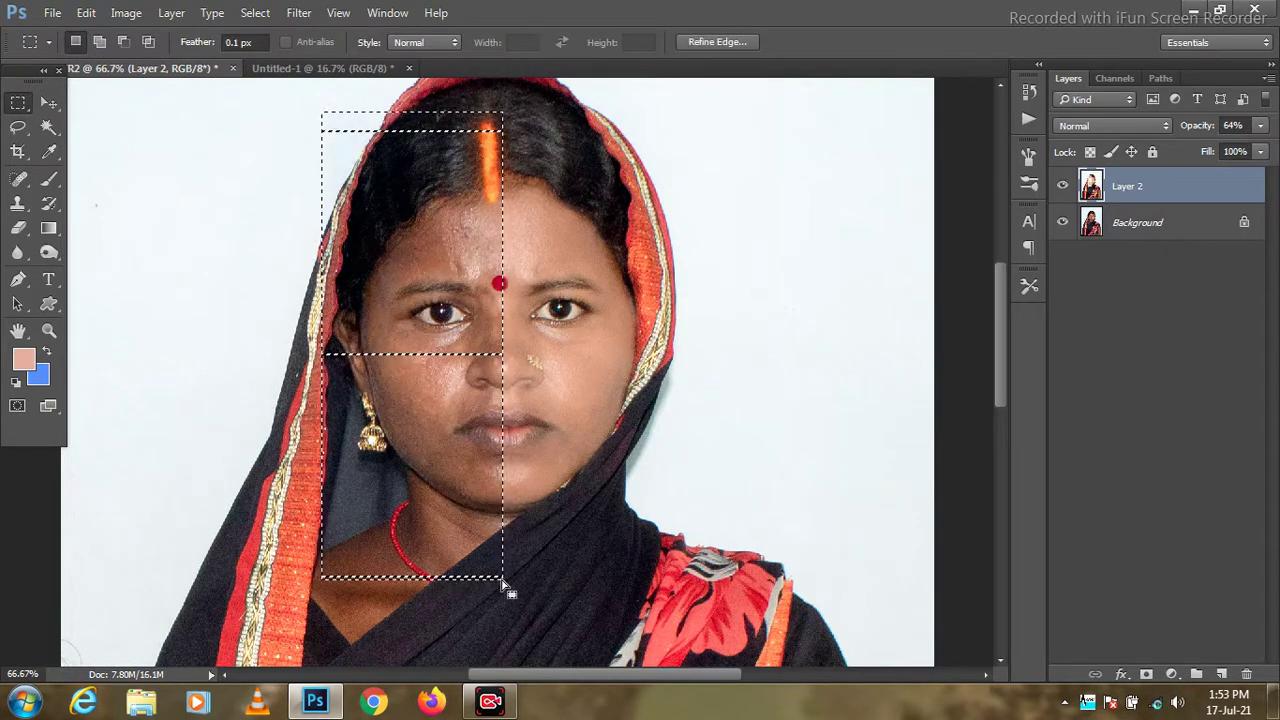
click(49, 103)
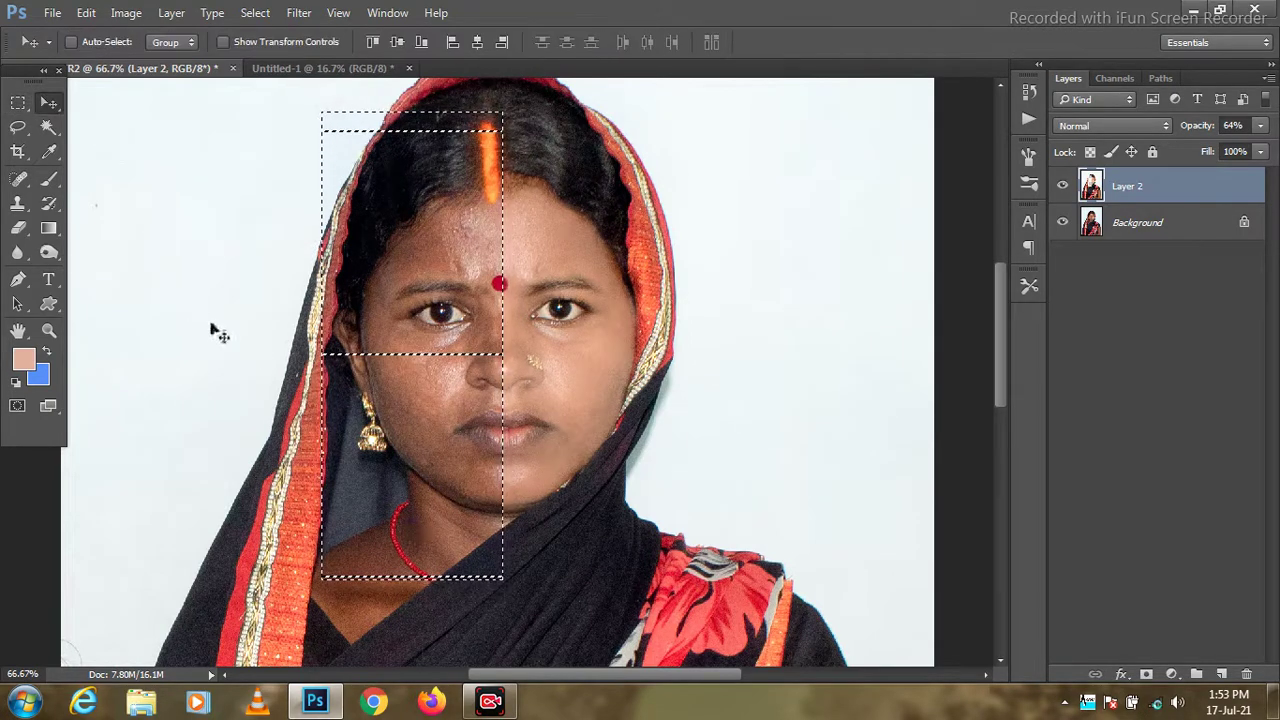
key(ctrl+d)
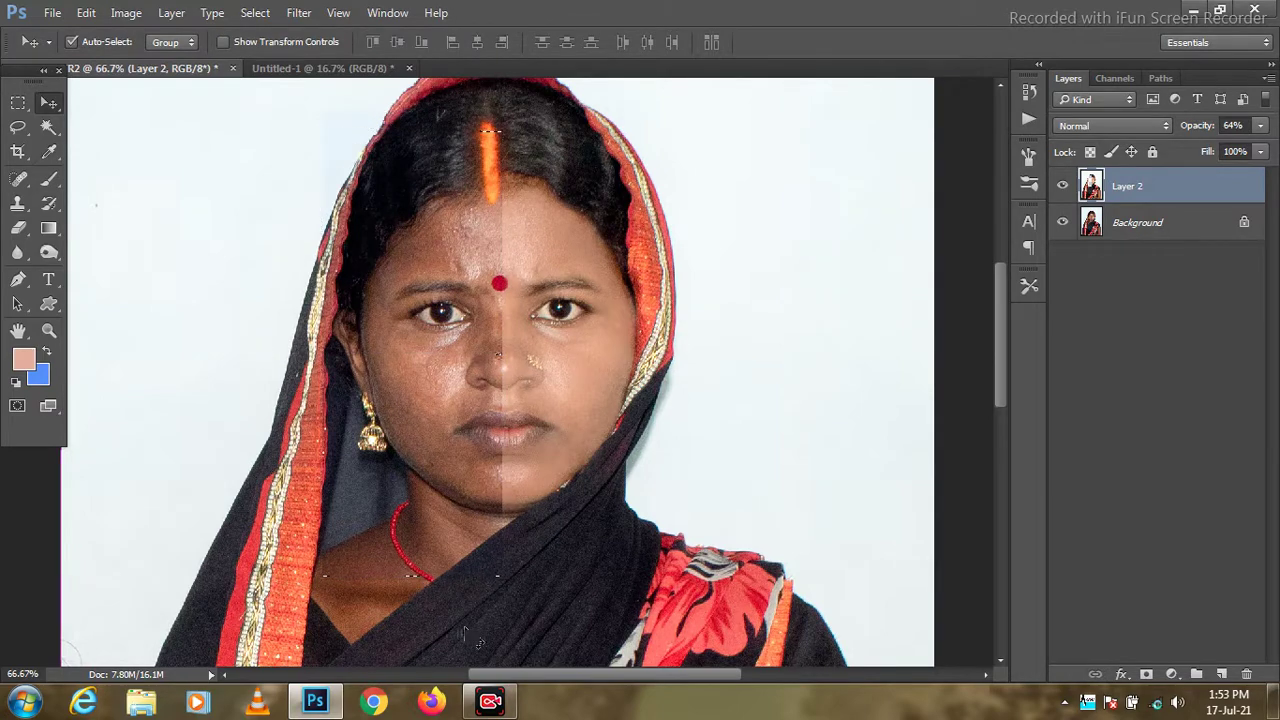
key(ctrl+plus)
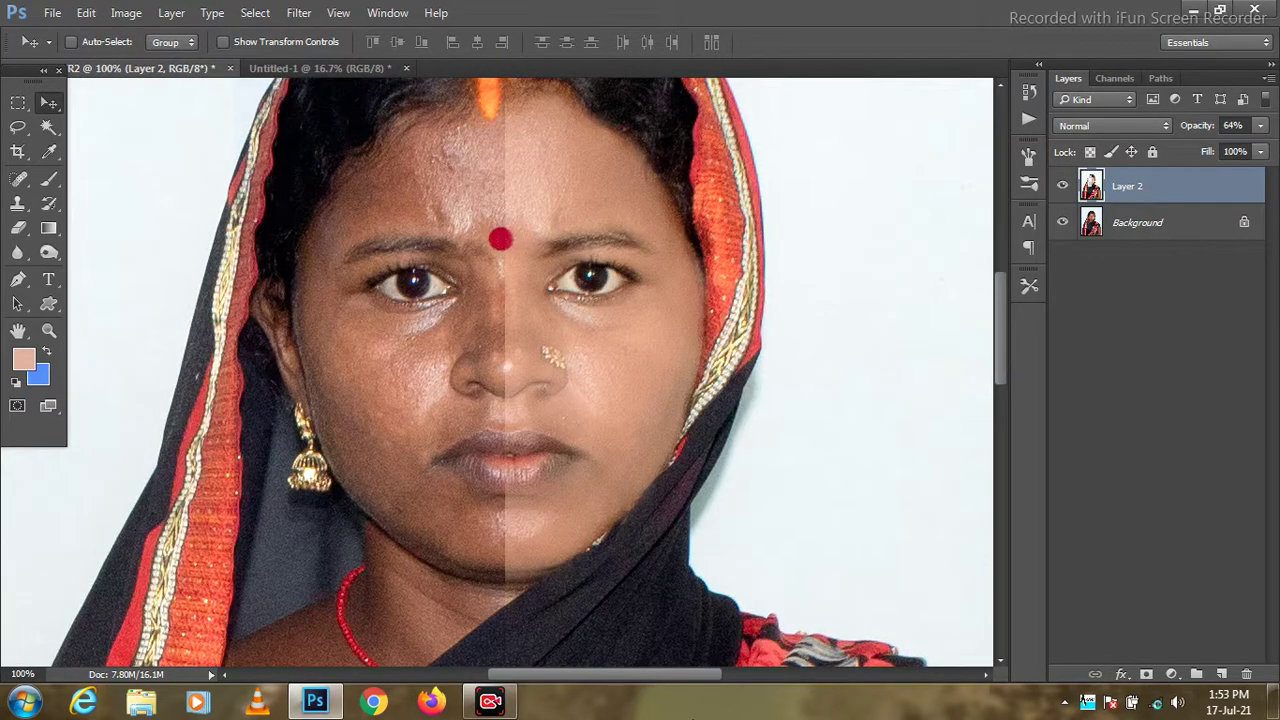